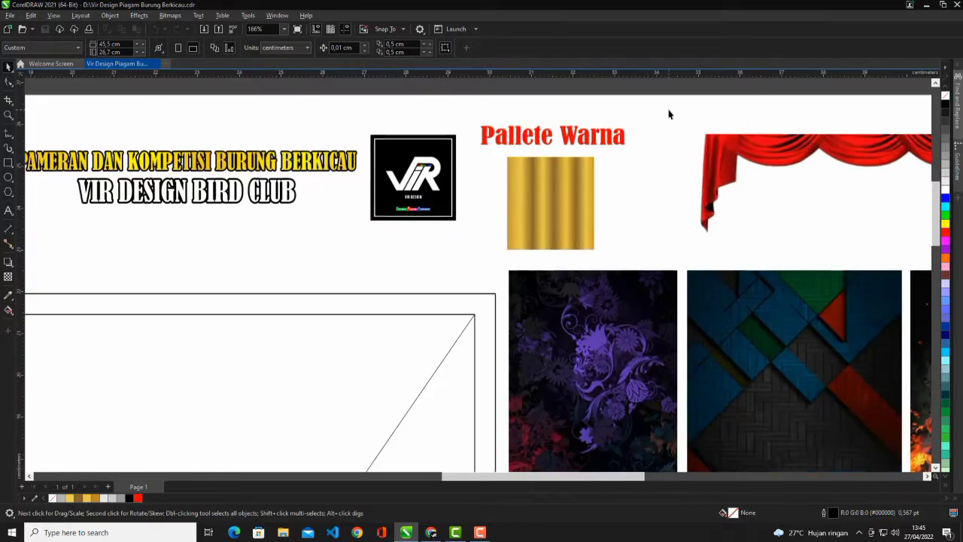
Look over the curtain, the three background images and the bird pictures supplied in the document
scroll(398, 120, "down", 5)
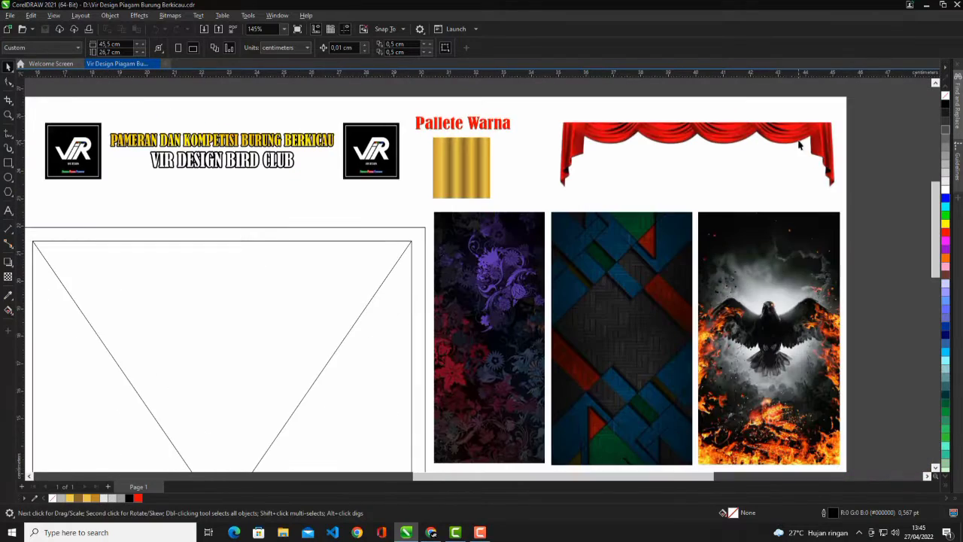
scroll(799, 145, "up", 2)
left_click(746, 137)
scroll(591, 106, "down", 6)
scroll(560, 125, "up", 4)
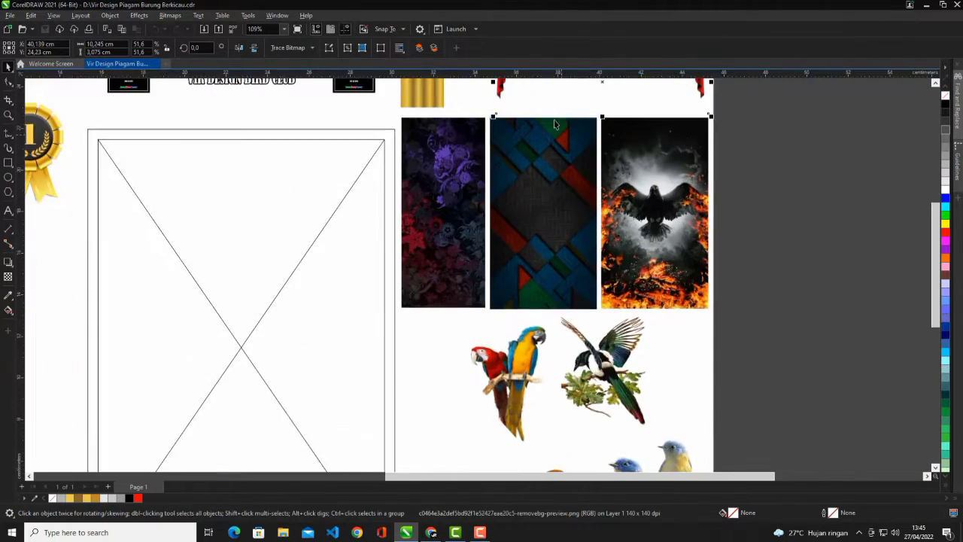
left_click(819, 195)
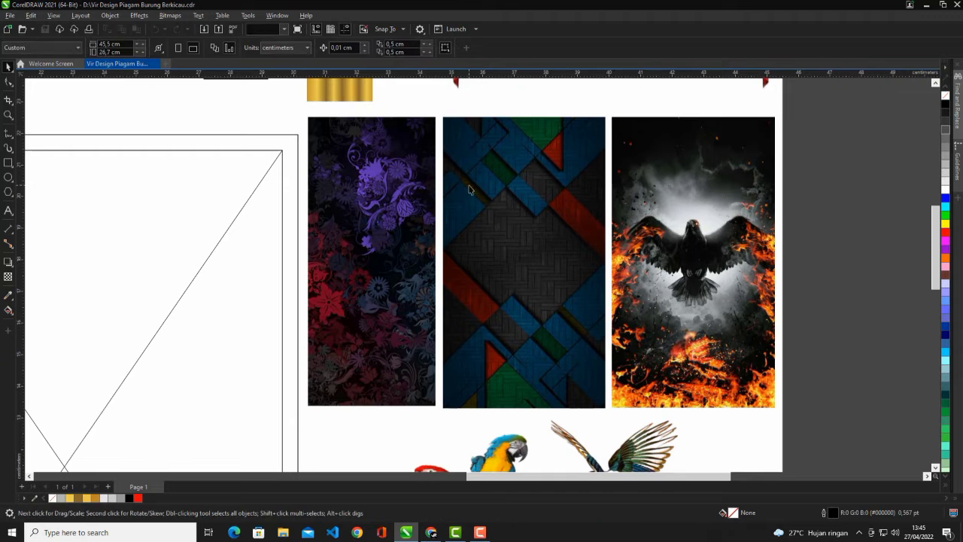
left_click(406, 189)
scroll(636, 152, "down", 3)
scroll(675, 328, "up", 3)
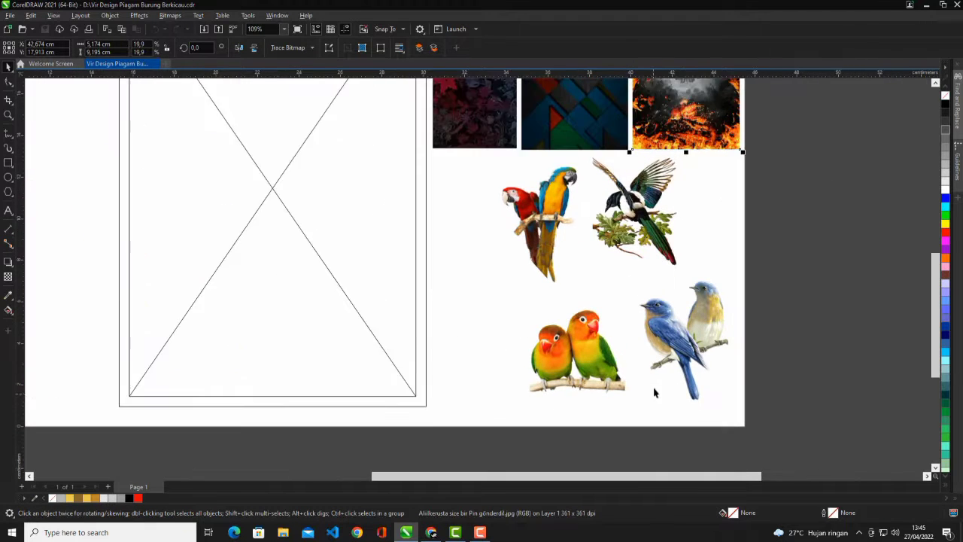
scroll(779, 333, "down", 3)
scroll(569, 291, "up", 4)
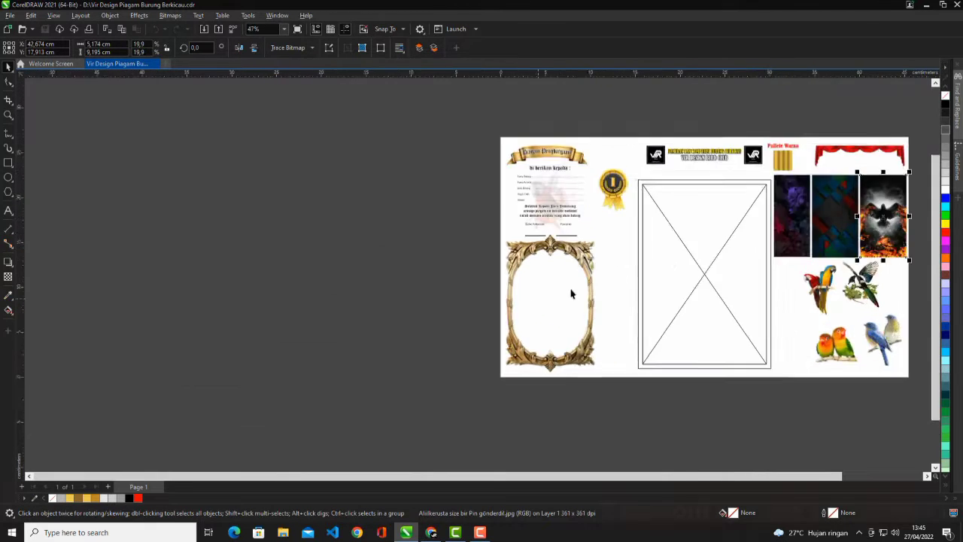
Examine the ornate gold frame, the certificate text, the medal and the empty double frame in the centre of the page
left_click(605, 269)
scroll(606, 269, "up", 2)
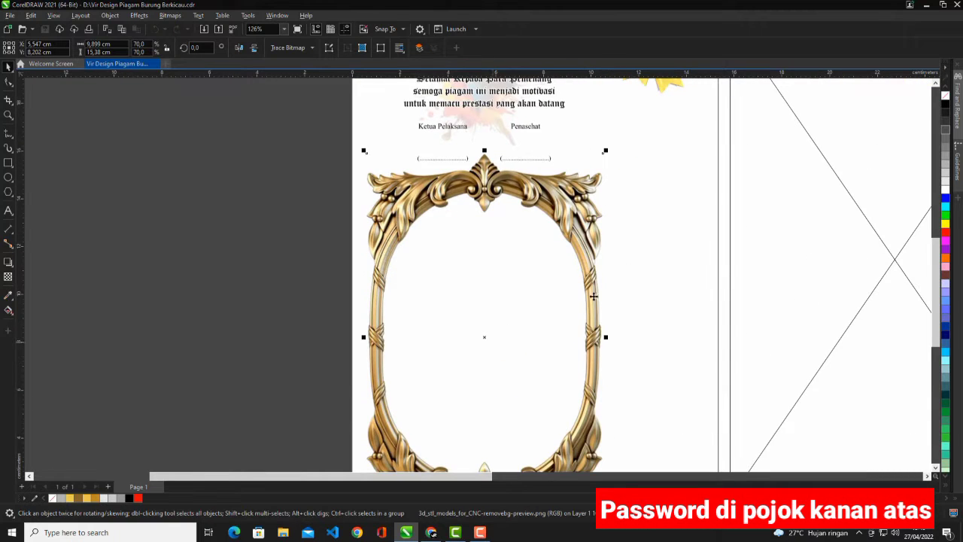
scroll(594, 296, "down", 2)
scroll(423, 228, "up", 4)
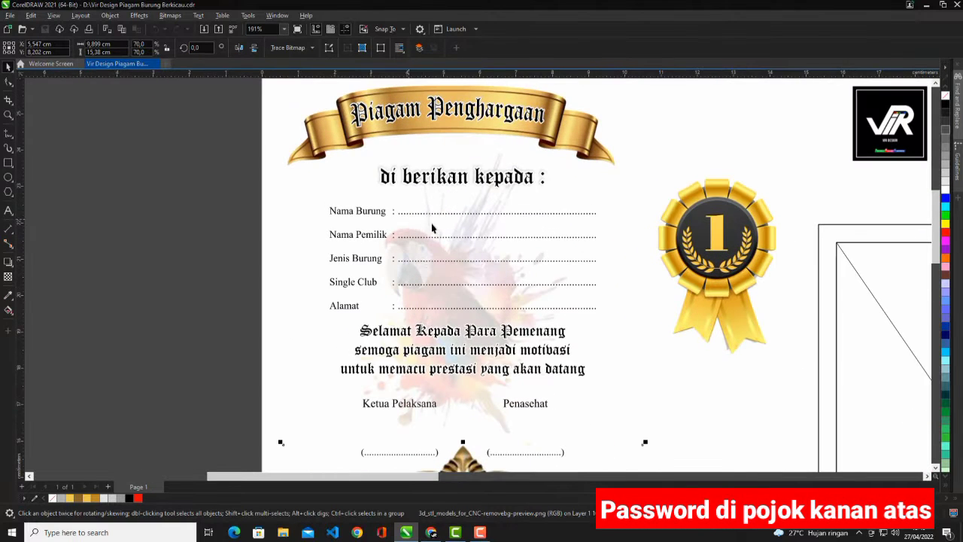
scroll(516, 271, "down", 2)
scroll(524, 365, "up", 3)
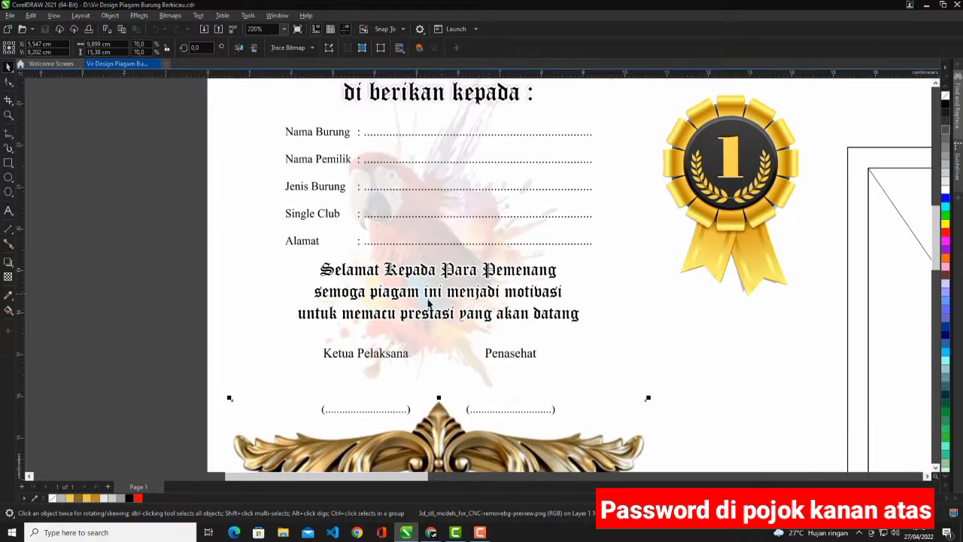
scroll(521, 320, "down", 3)
left_click(522, 217)
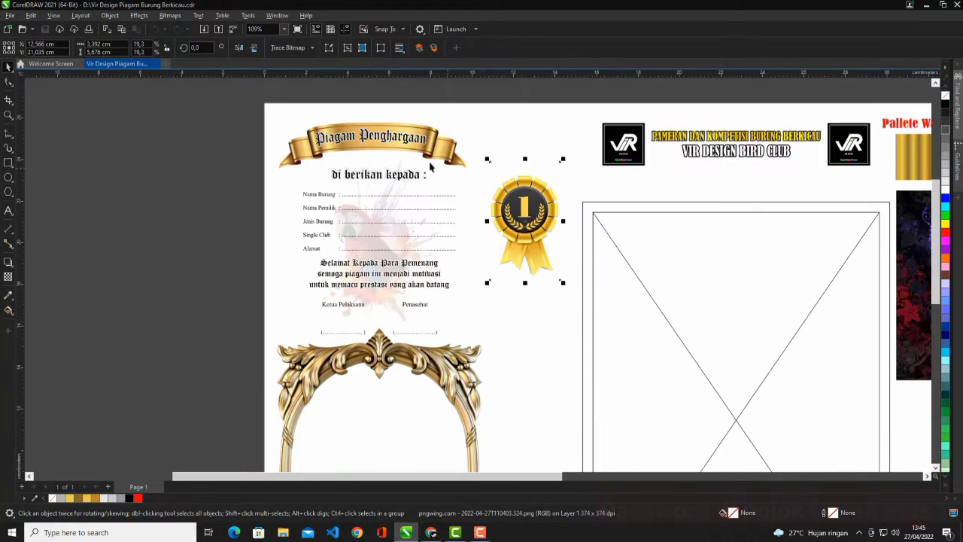
scroll(534, 154, "down", 1)
scroll(611, 141, "up", 2)
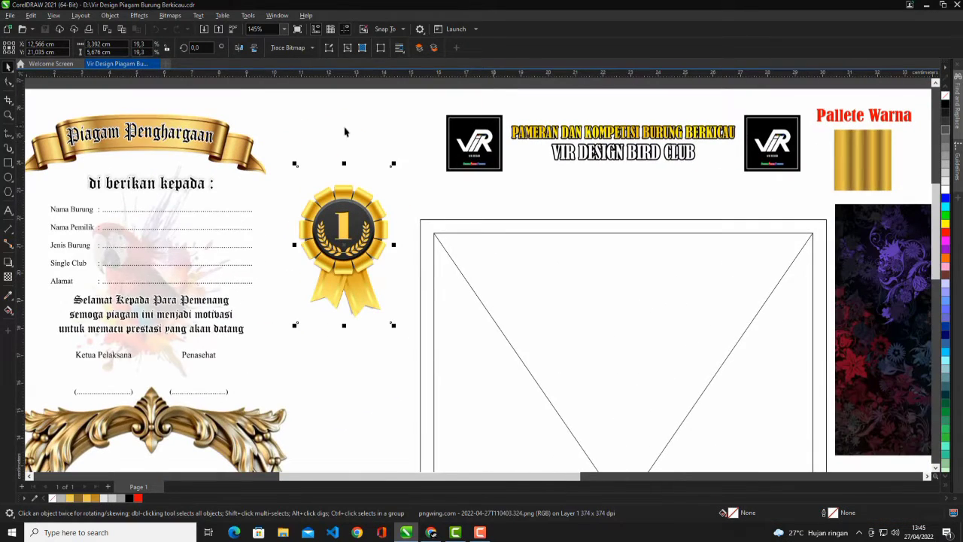
scroll(344, 132, "down", 3)
left_click(420, 249)
scroll(491, 228, "up", 1)
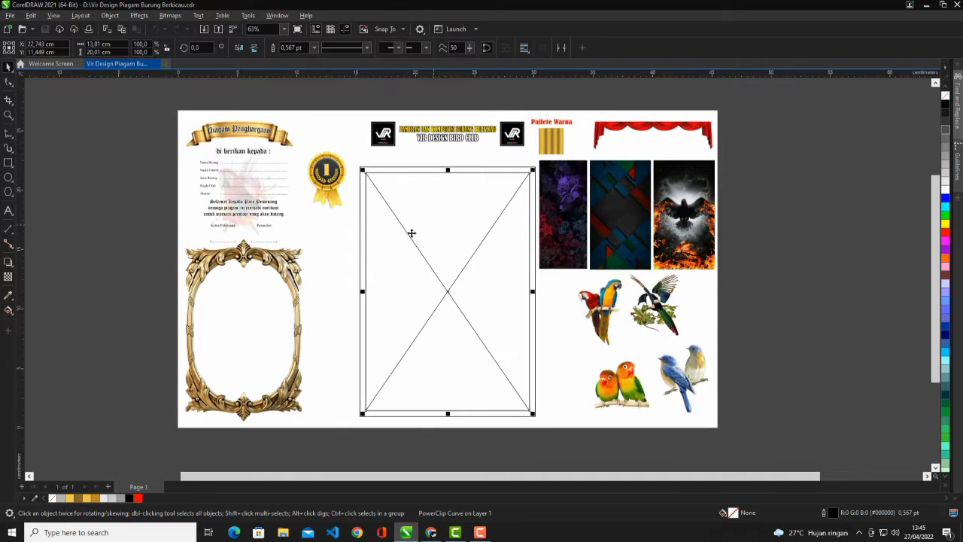
left_click(358, 160)
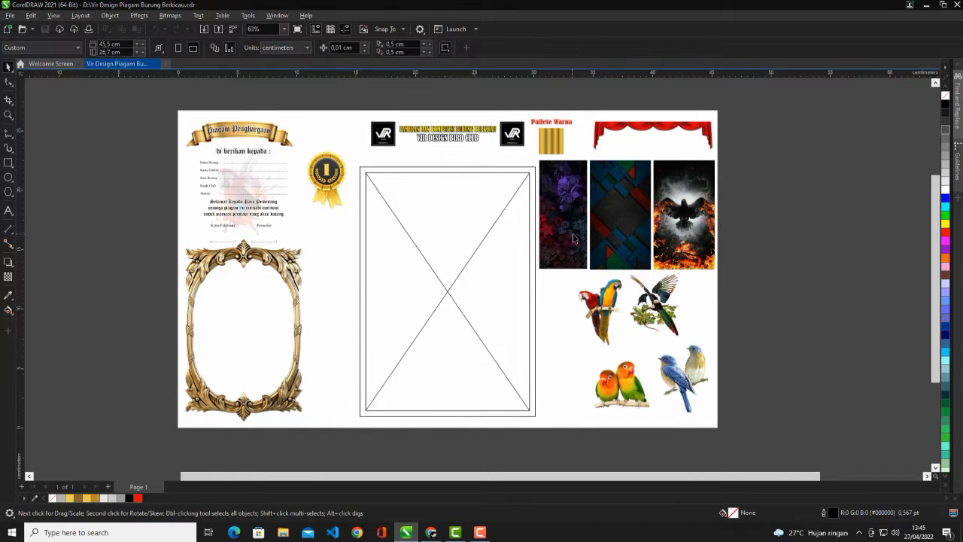
left_click(576, 236)
scroll(576, 237, "up", 1)
scroll(559, 163, "down", 2)
right_click(560, 193)
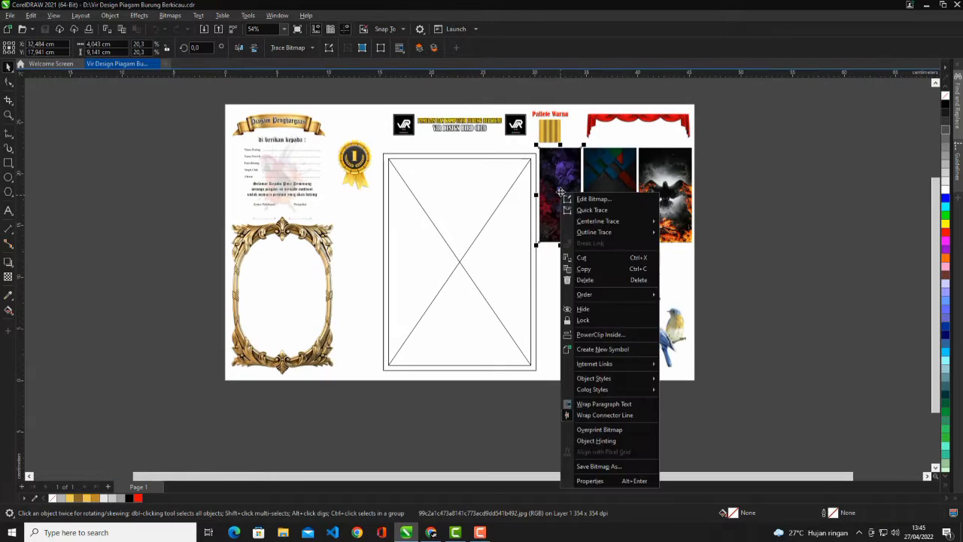
left_click(675, 163)
Place the red curtain image inside the inner PowerClip frame, near its upper edge
left_click(650, 121)
scroll(650, 120, "up", 1)
left_click_drag(650, 119, 455, 172)
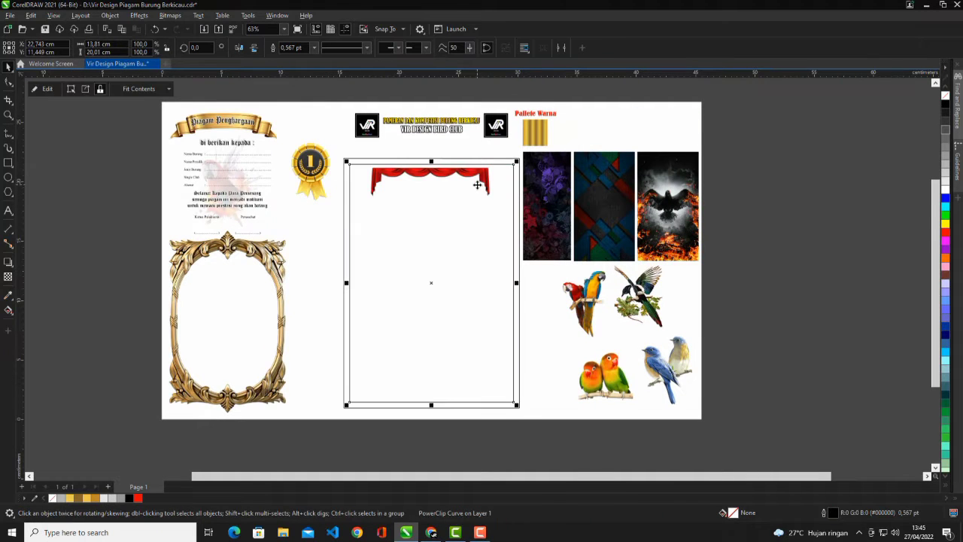
Edit the PowerClip contents, enlarge the curtain to about 17.5 cm wide and align it with the frame's upper edge
right_click(477, 186)
left_click(502, 205)
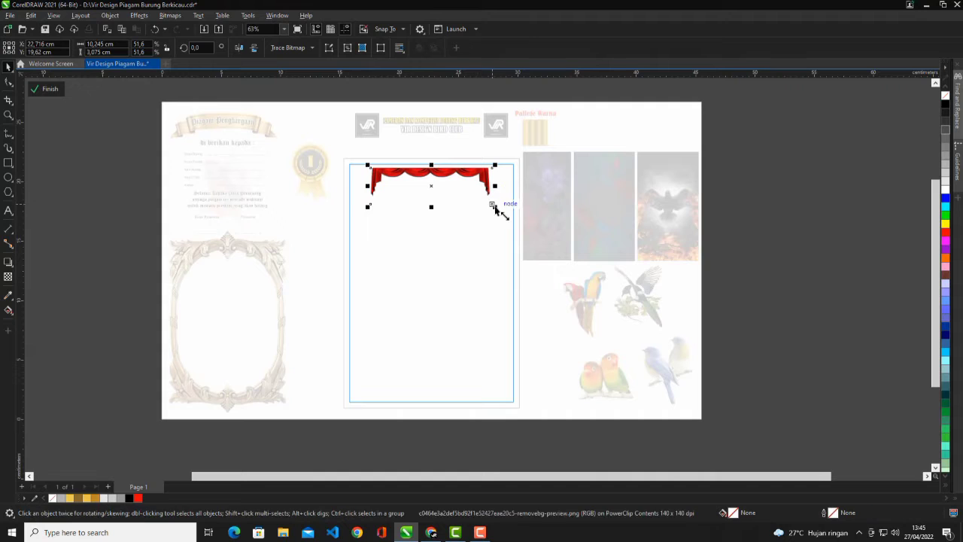
left_click_drag(515, 223, 536, 230)
scroll(451, 159, "up", 2)
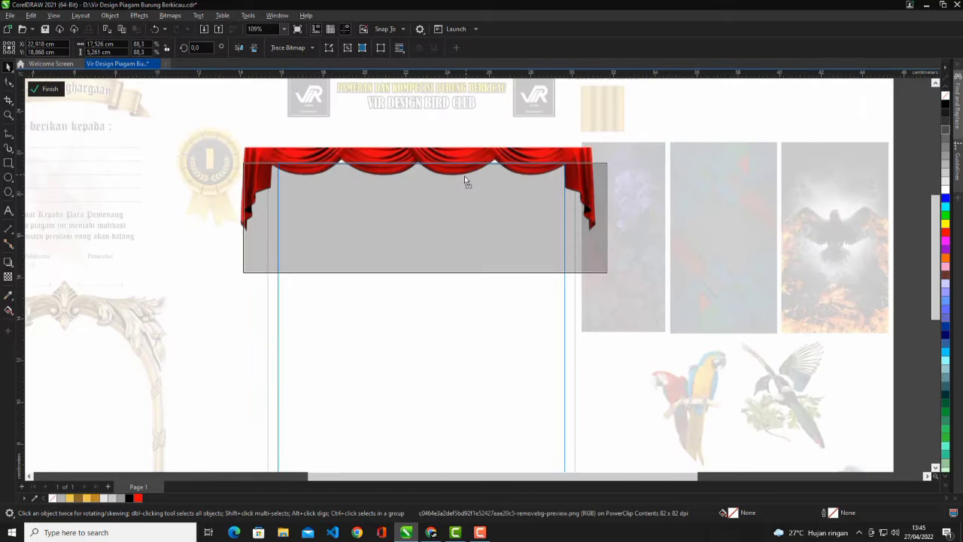
left_click_drag(462, 181, 462, 181)
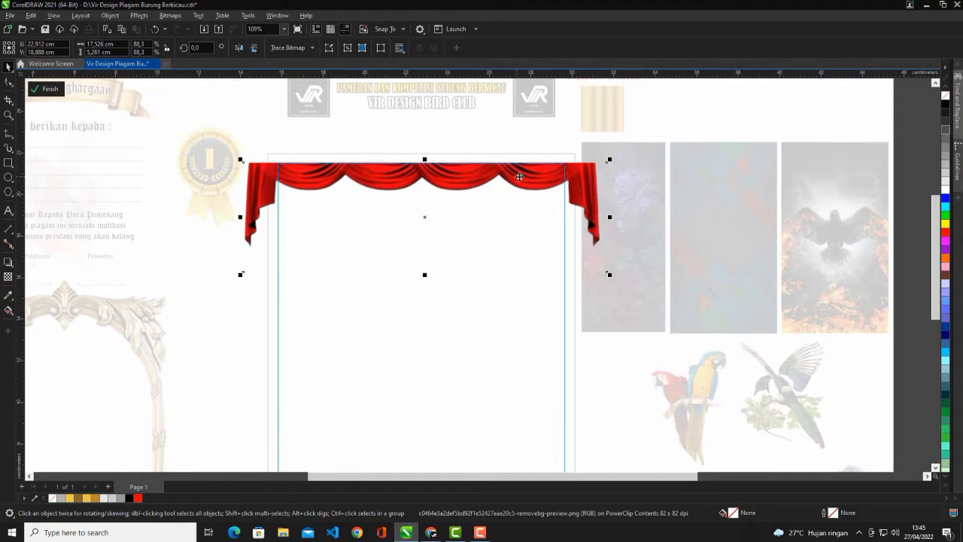
left_click(52, 93)
scroll(360, 120, "down", 1)
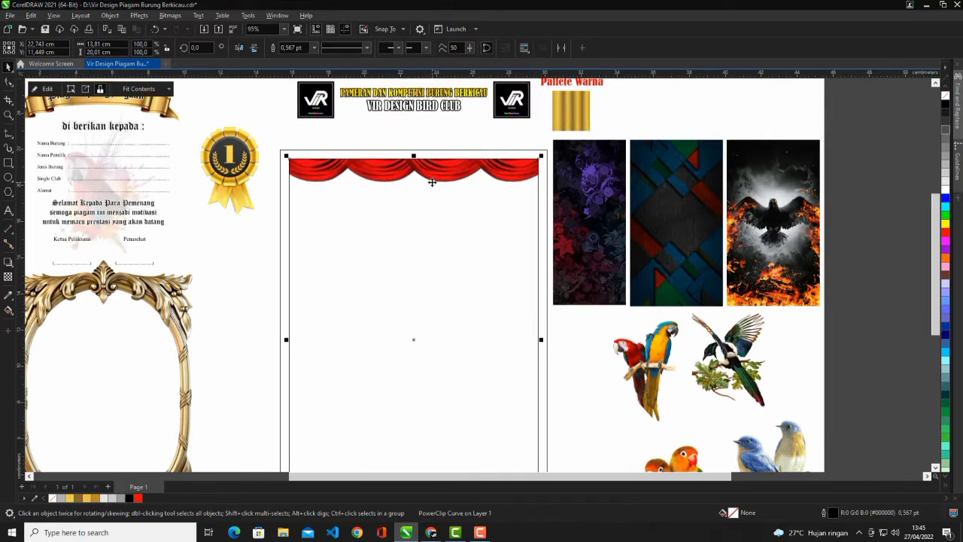
Reopen the PowerClip contents, enlarge the curtain to about 22.3 cm wide, realign it with the frame's upper edge and finish editing
right_click(431, 181)
left_click(485, 204)
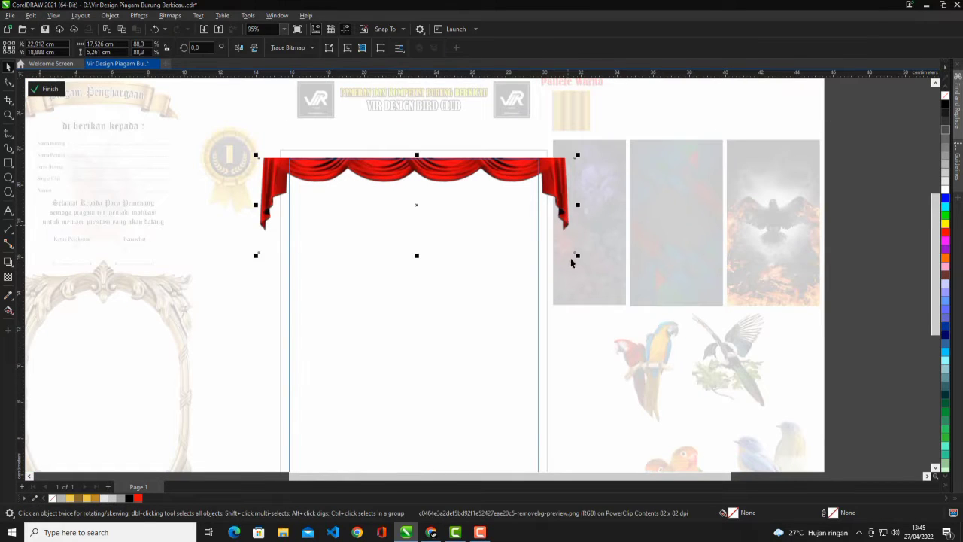
left_click_drag(578, 256, 619, 285)
mouse_move(546, 161)
left_mouse_down()
mouse_move(542, 174)
mouse_move(550, 173)
left_mouse_up()
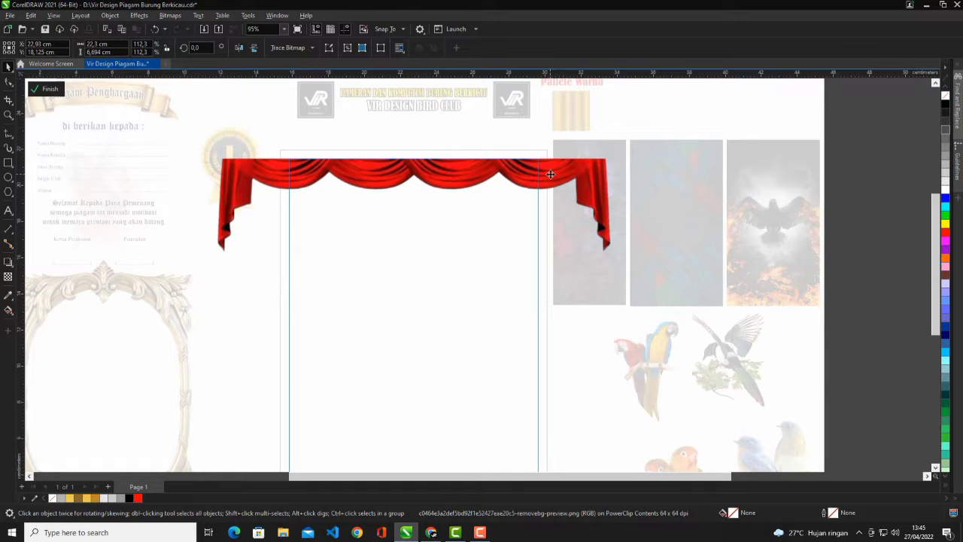
left_click(550, 174)
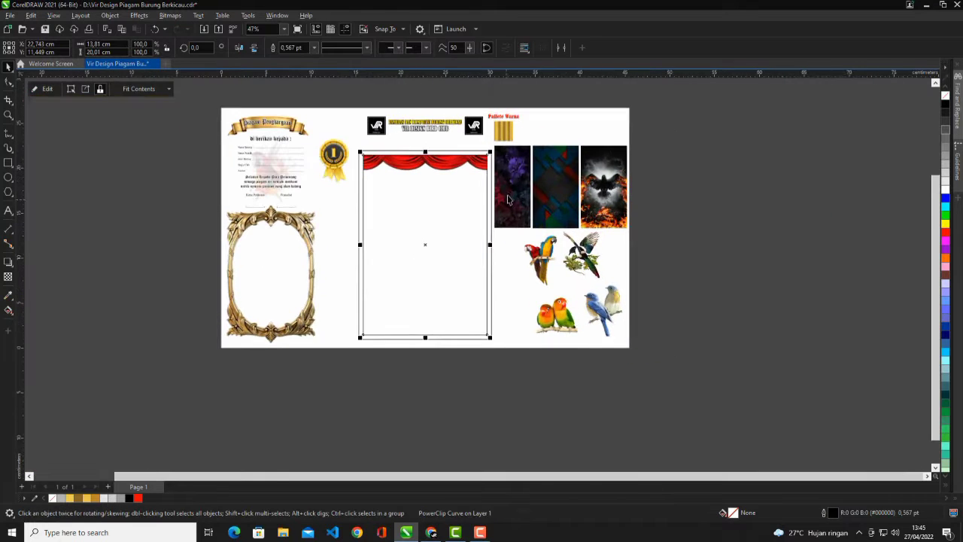
PowerClip the purple and red floral background image inside the inner frame that holds the curtain
right_click(510, 194)
left_click(578, 337)
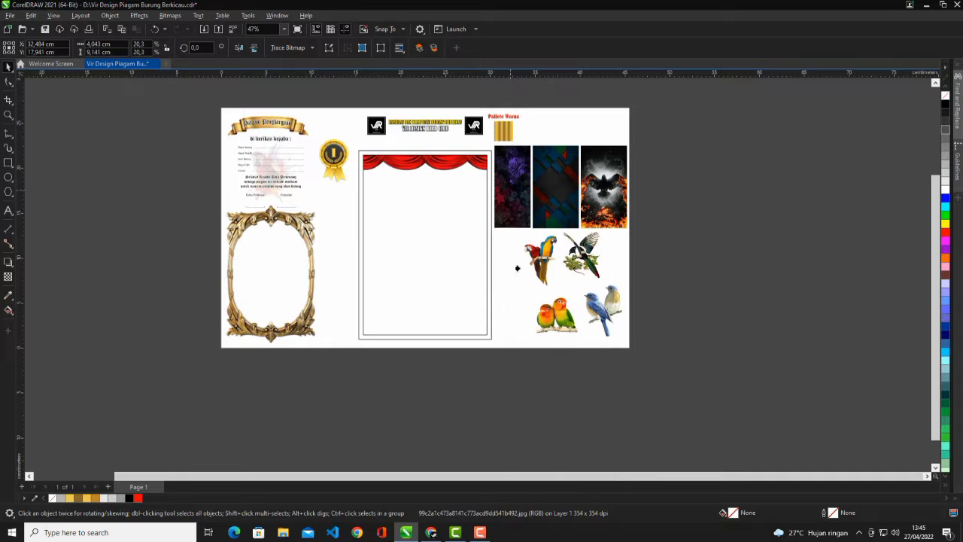
left_click(436, 219)
scroll(442, 204, "up", 1)
Edit the PowerClip contents, enlarge the floral image to about 14.8 cm wide to fill the frame, and keep it behind the curtain
right_click(443, 207)
left_click(473, 226)
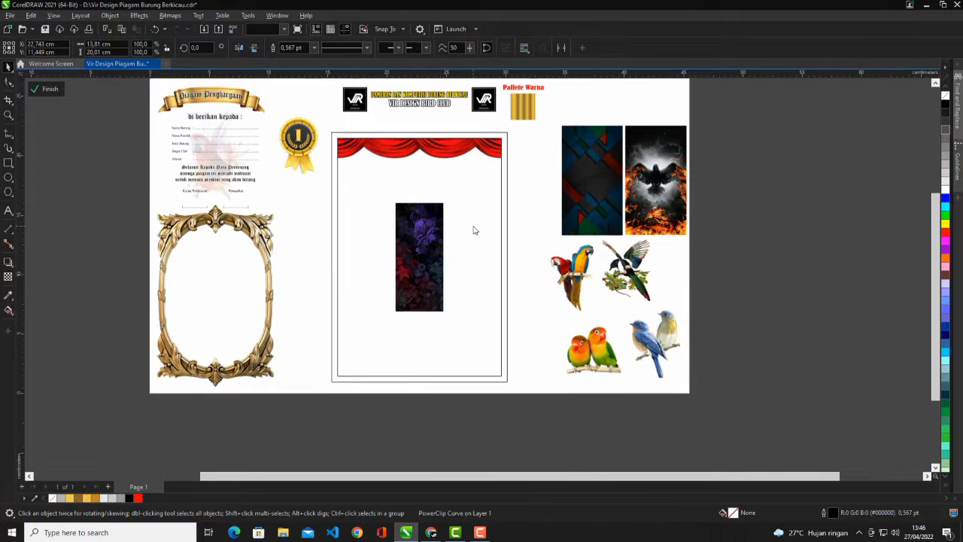
left_click_drag(447, 202, 532, 118)
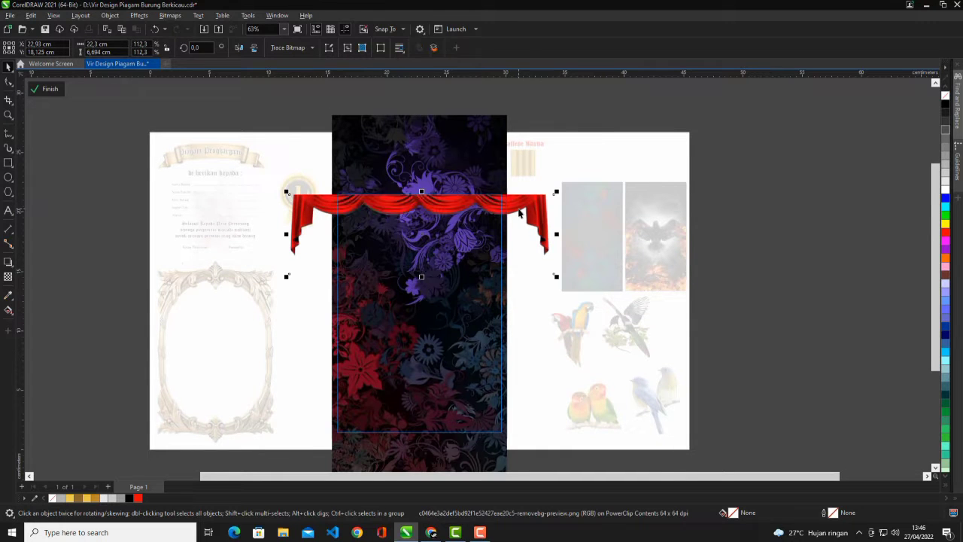
left_click_drag(465, 176, 462, 167)
left_click(45, 89)
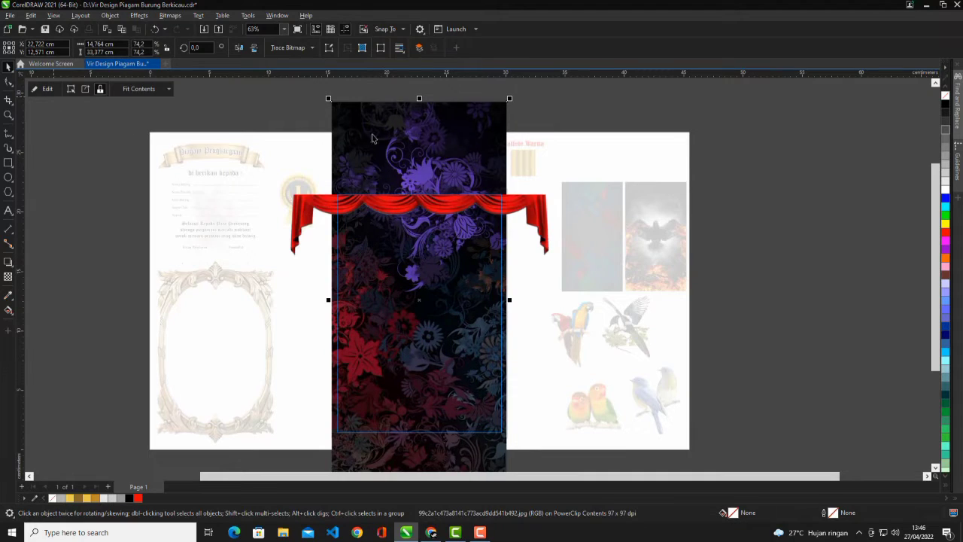
left_click(553, 204)
scroll(553, 201, "down", 1)
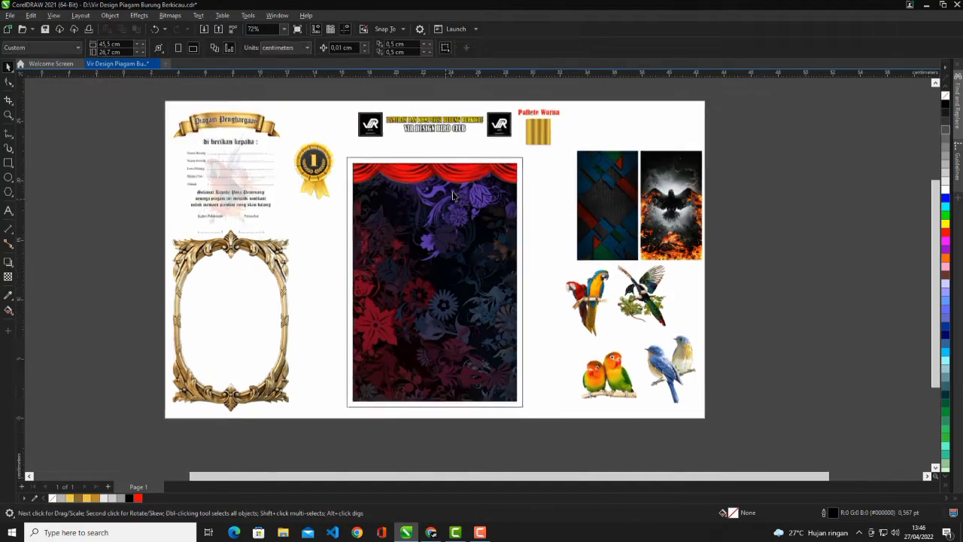
Copy the gold gradient fill from the Pallete Warna swatch to the outer frame with the Attributes Eyedropper
scroll(482, 185, "up", 4)
scroll(533, 158, "down", 2)
scroll(531, 156, "up", 3)
left_click(586, 149)
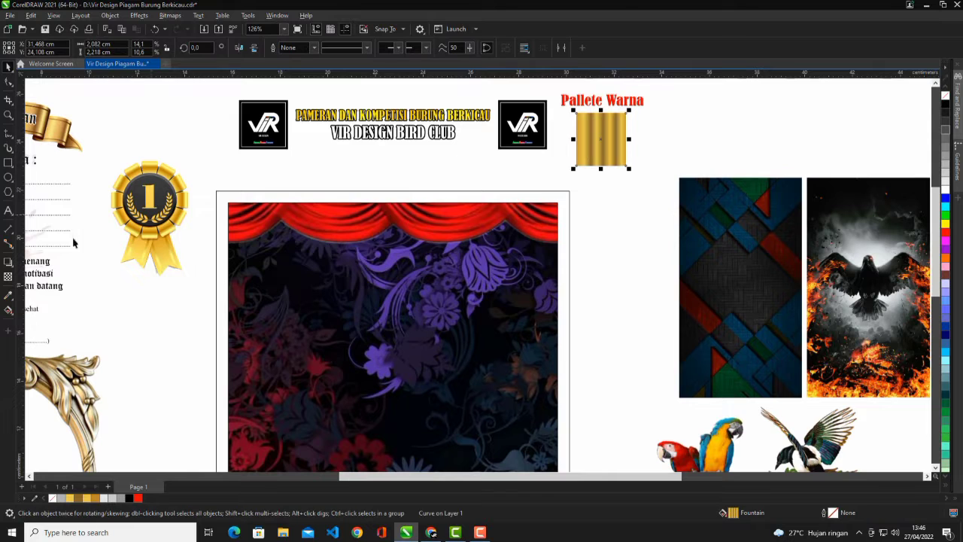
left_click(10, 300)
left_click(11, 300)
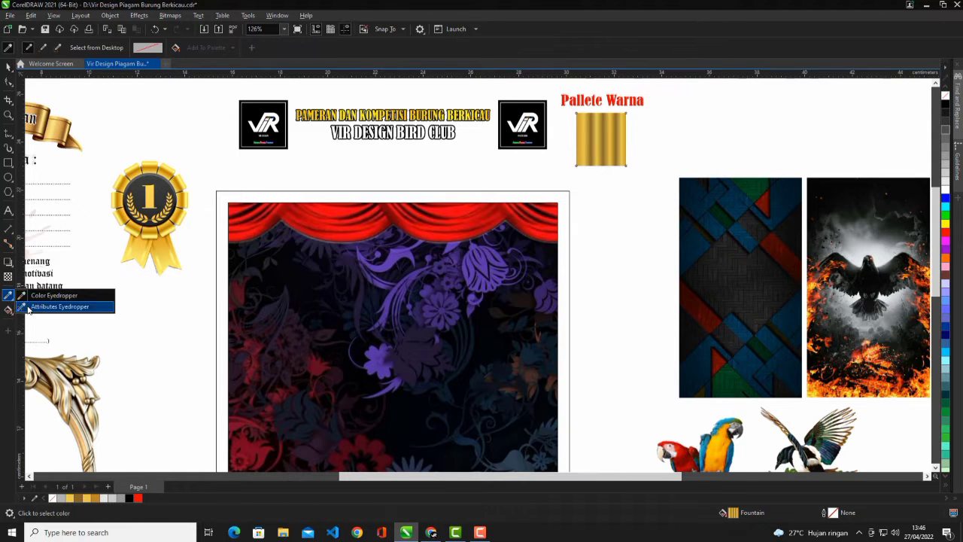
left_click(60, 306)
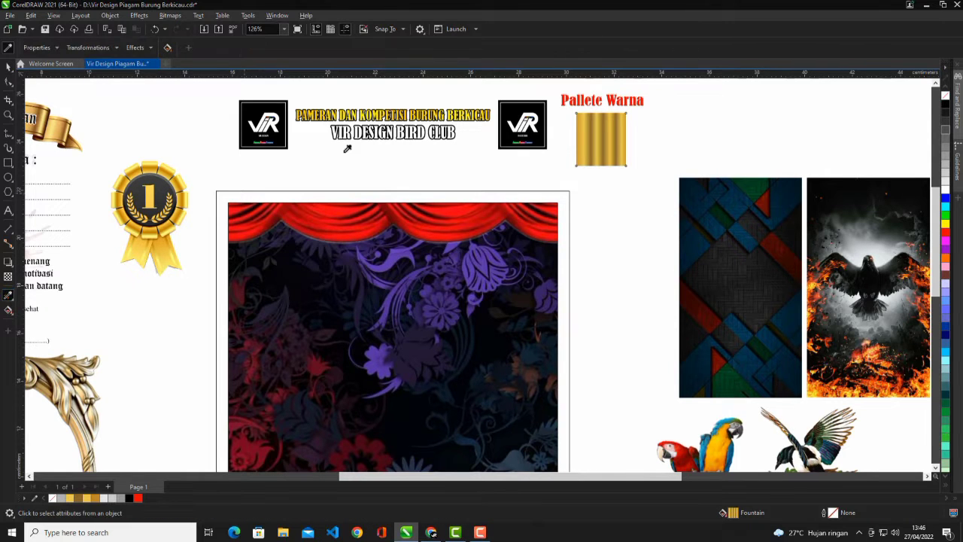
left_click(603, 136)
scroll(594, 139, "up", 1)
left_click(563, 193)
scroll(482, 150, "down", 2)
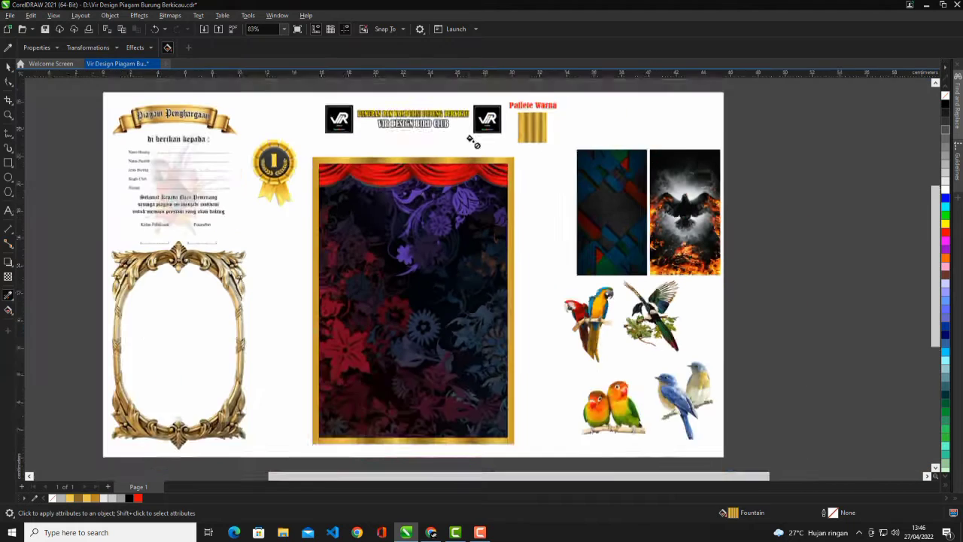
scroll(472, 141, "up", 1)
left_click(9, 67)
Remove the outline from the inner PowerClip frame holding the curtain and floral background
scroll(459, 183, "up", 1)
left_click(459, 182)
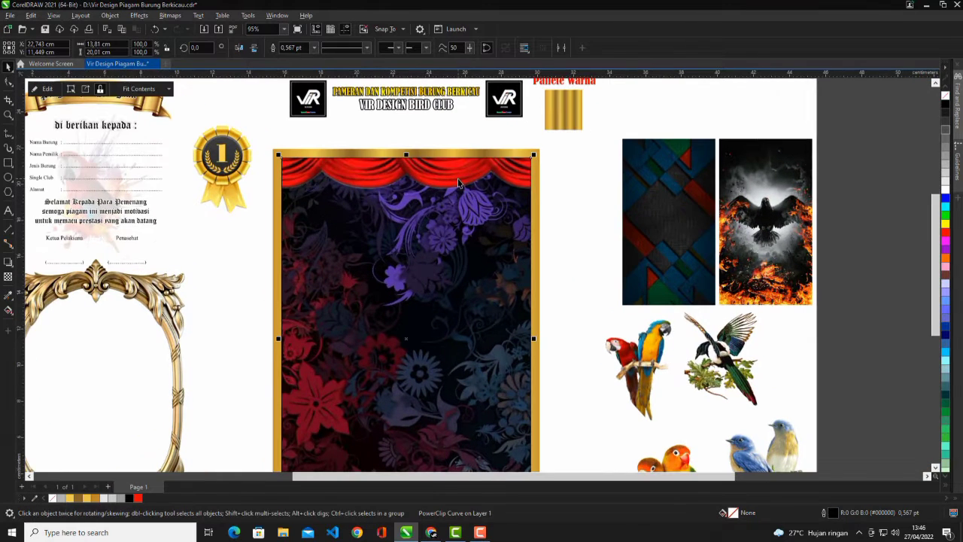
right_click(945, 98)
left_click(924, 98)
scroll(670, 165, "down", 4)
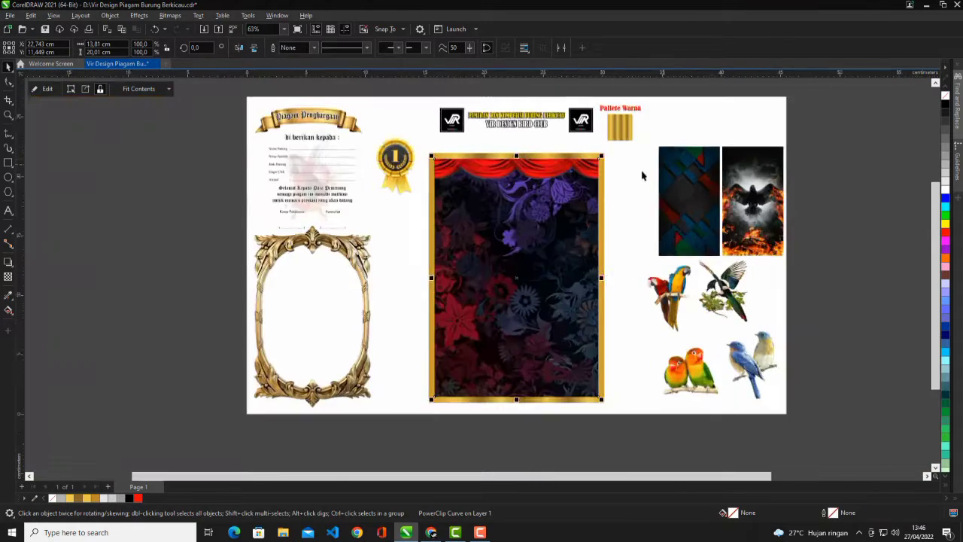
Move the ornate gold oval frame onto the floral background and bring it in front of the panel
scroll(574, 171, "up", 1)
scroll(573, 171, "up", 1)
scroll(338, 263, "down", 2)
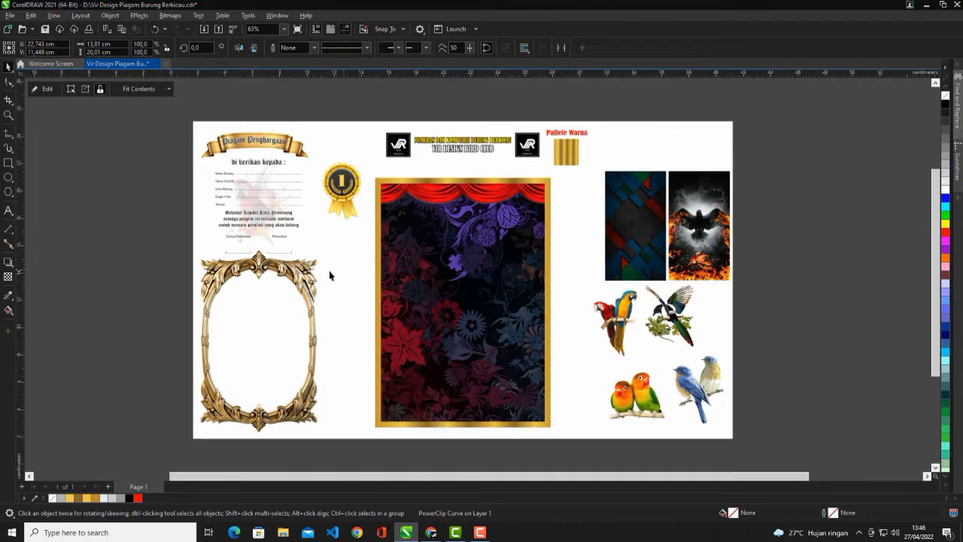
left_click(298, 273)
scroll(296, 272, "up", 1)
left_click_drag(302, 287, 554, 247)
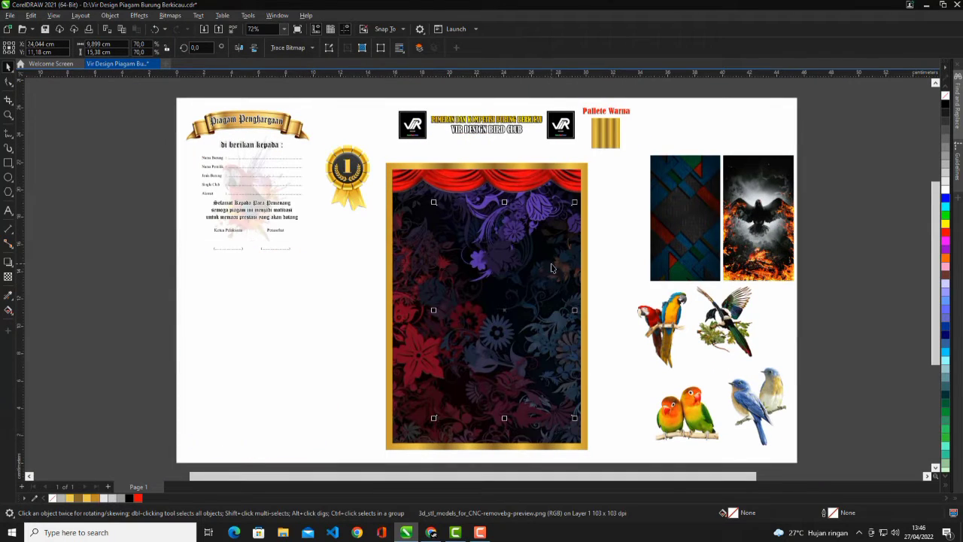
scroll(552, 264, "up", 2)
scroll(536, 170, "down", 4)
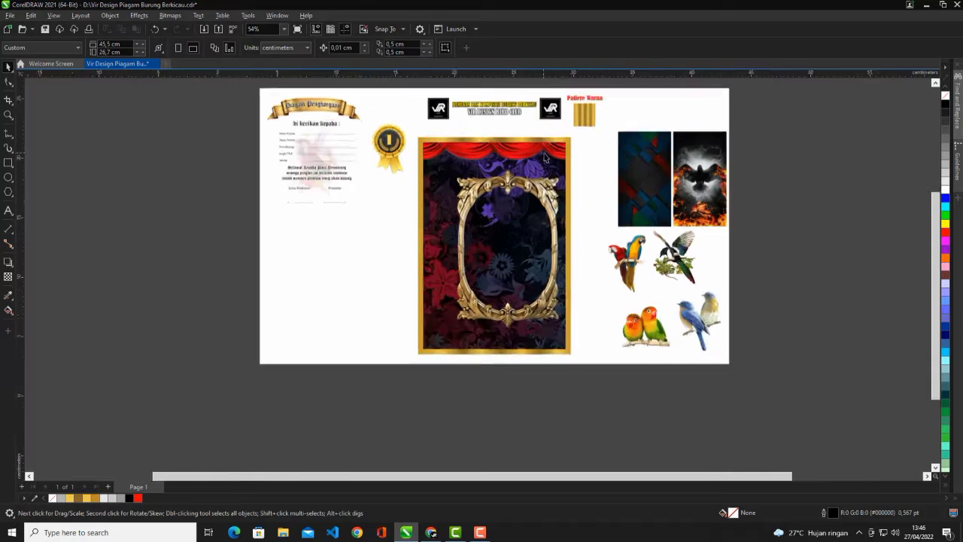
Move the ornate gold frame off the floral panel to the empty workspace beside the page
left_click(576, 187)
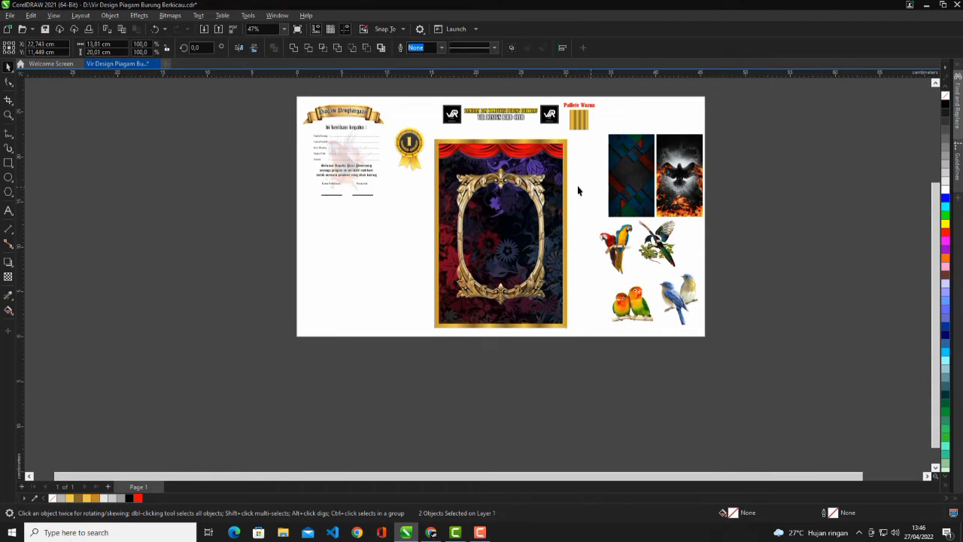
scroll(501, 223, "up", 2)
scroll(550, 222, "down", 2)
left_click_drag(553, 202, 293, 196)
scroll(248, 203, "up", 6)
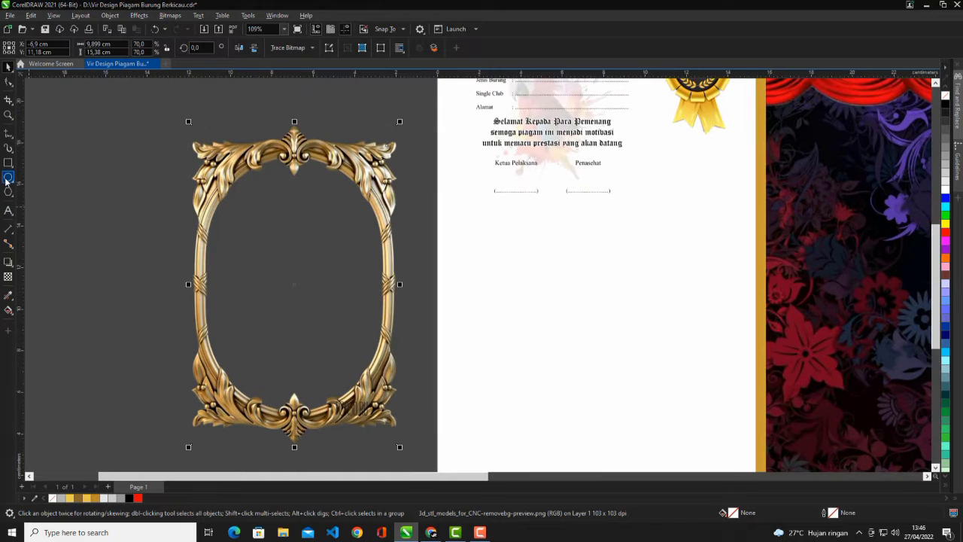
Draw an ellipse over the ornate frame's opening and fit it to about 9 cm wide by 12.8 cm high
left_click(7, 178)
left_click_drag(222, 161, 406, 424)
left_click(8, 81)
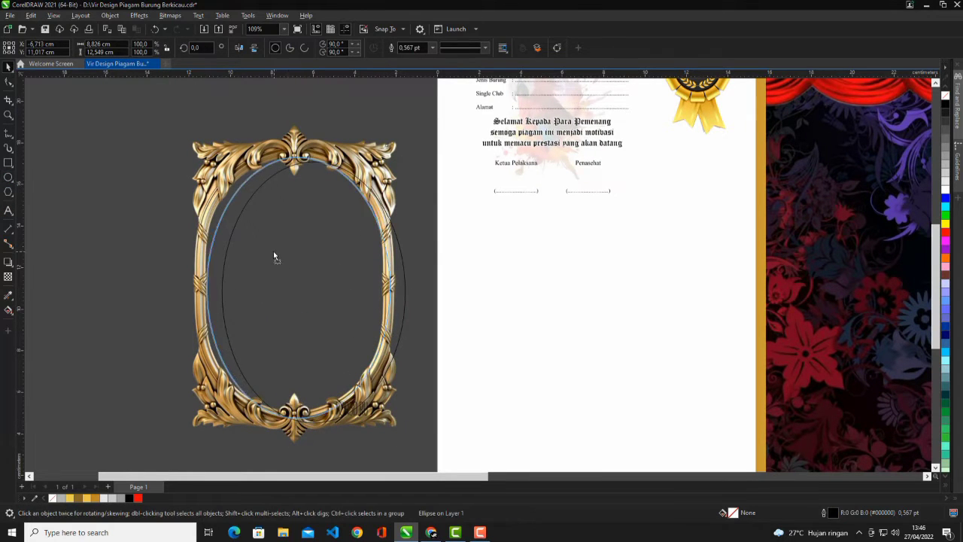
left_click_drag(273, 255, 271, 254)
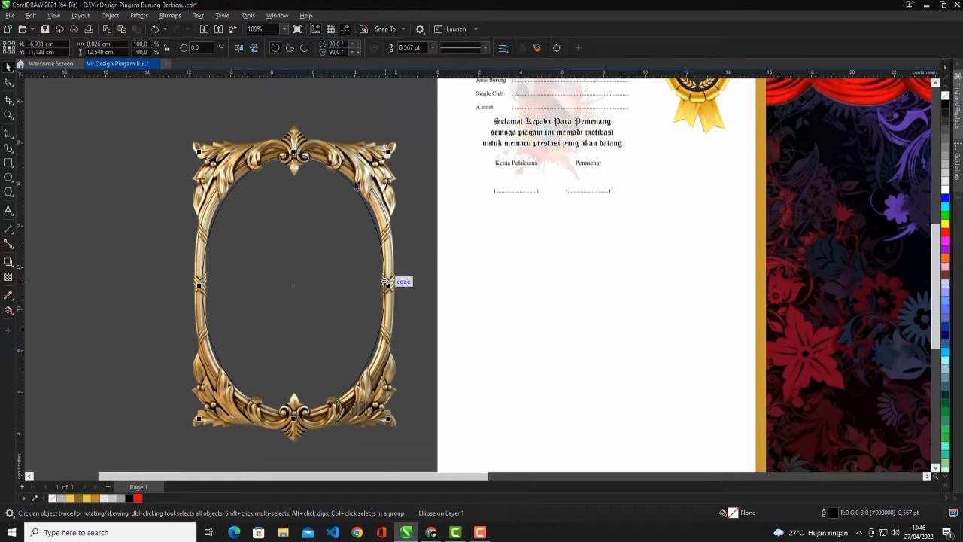
left_click_drag(389, 155, 392, 151)
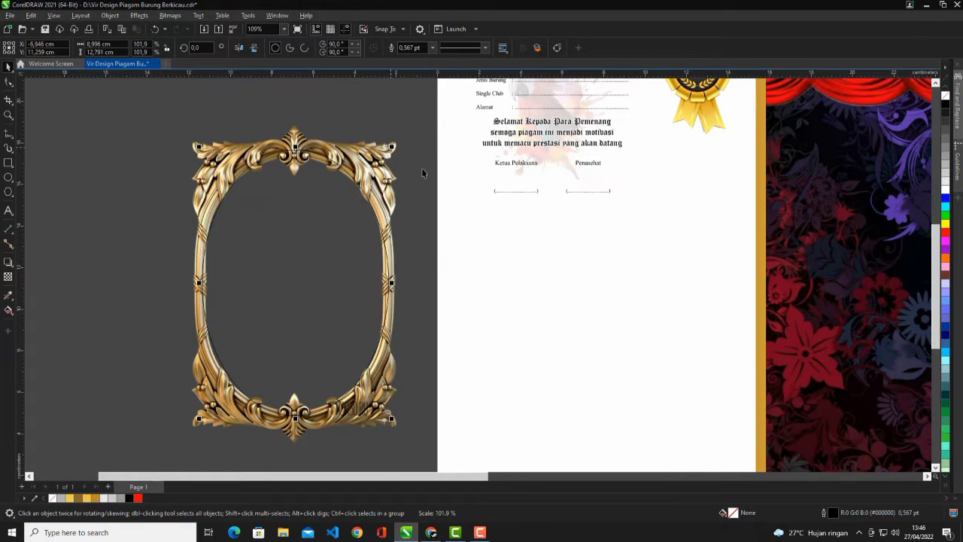
Fill the ellipse with white and bring the ornate frame in front of it
left_click(944, 188)
left_click(383, 167)
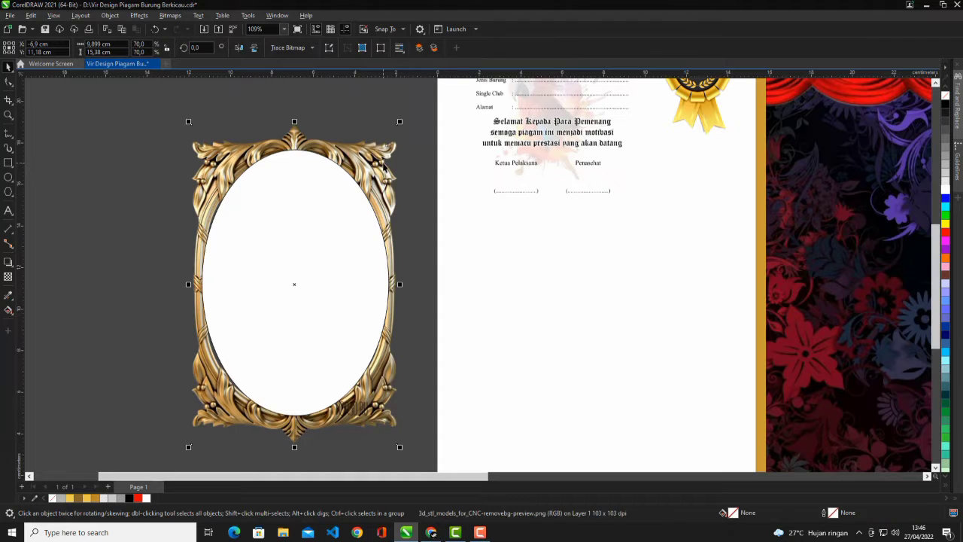
key("shift+Page_Up")
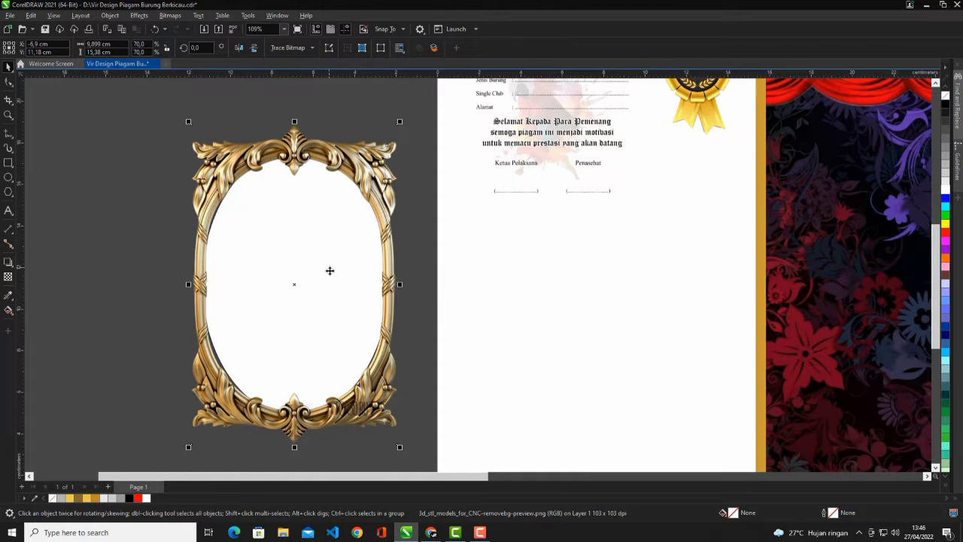
Enlarge the white ellipse to about 9.37 by 12.97 cm so it covers the gaps along the frame's inner edge
left_click_drag(179, 141, 135, 161)
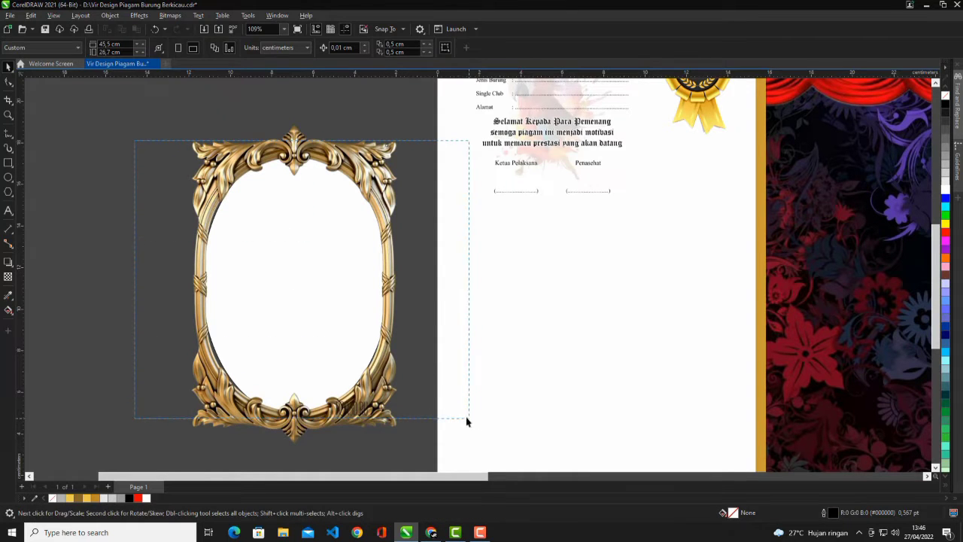
left_click_drag(467, 421, 467, 420)
scroll(196, 284, "up", 2)
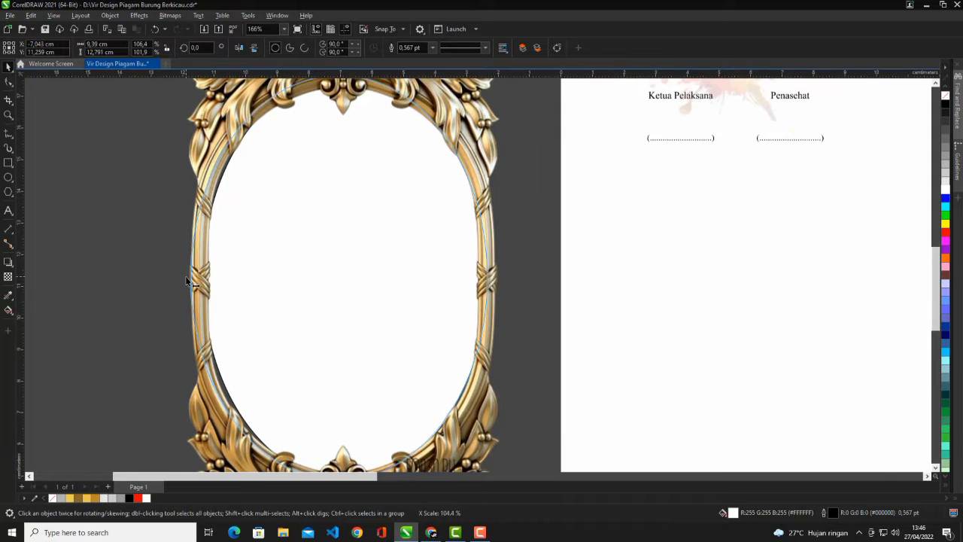
left_click_drag(199, 281, 192, 286)
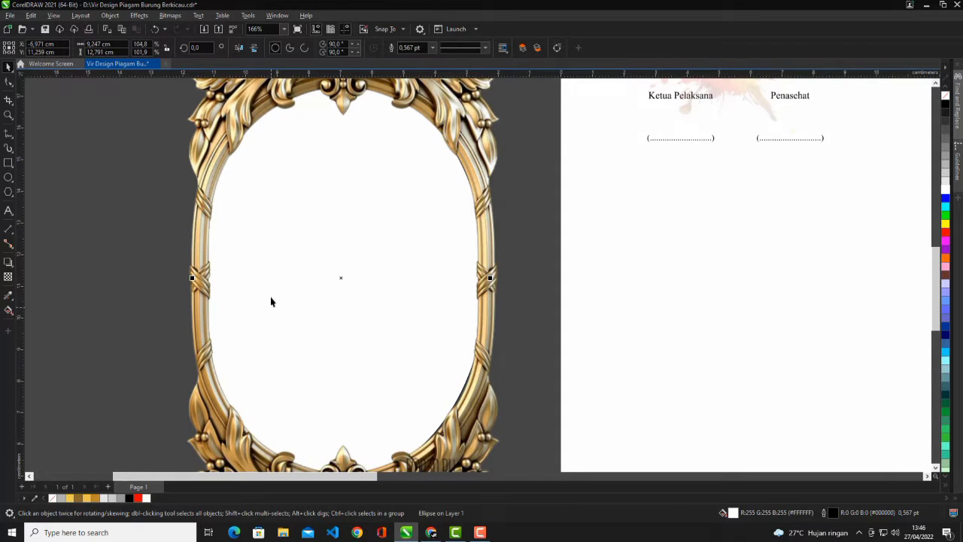
scroll(270, 296, "down", 3)
scroll(319, 243, "up", 2)
scroll(340, 243, "down", 1)
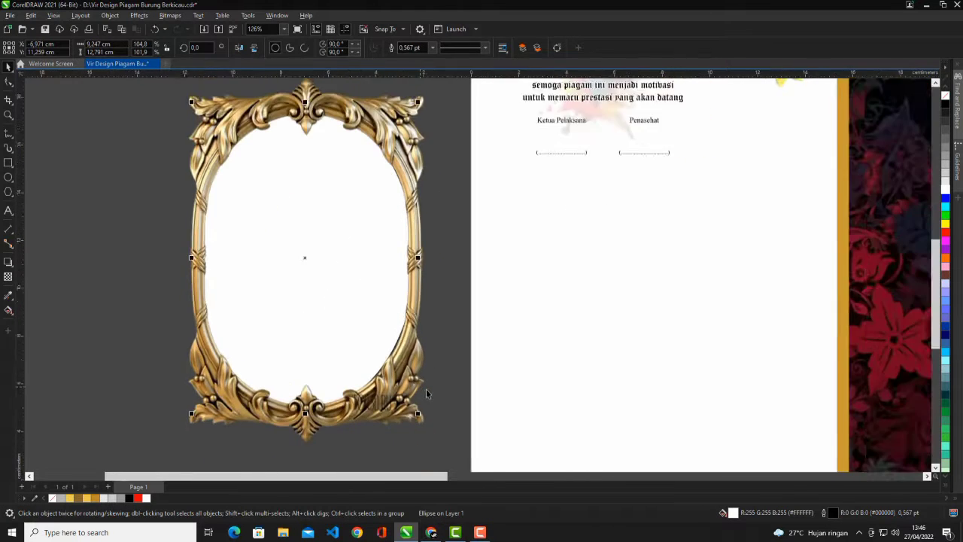
scroll(419, 406, "up", 1)
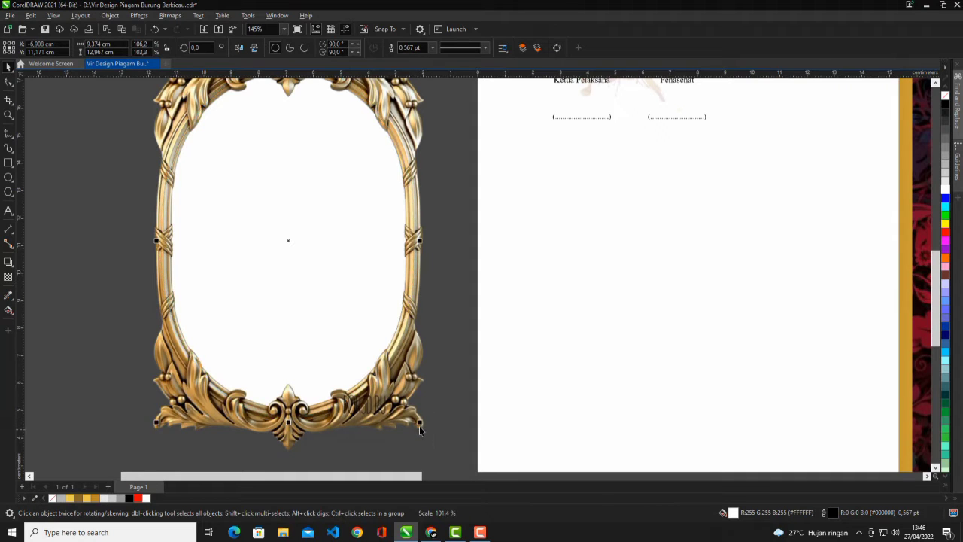
Group the white ellipse with the ornate frame
scroll(338, 248, "down", 3)
scroll(418, 140, "up", 1)
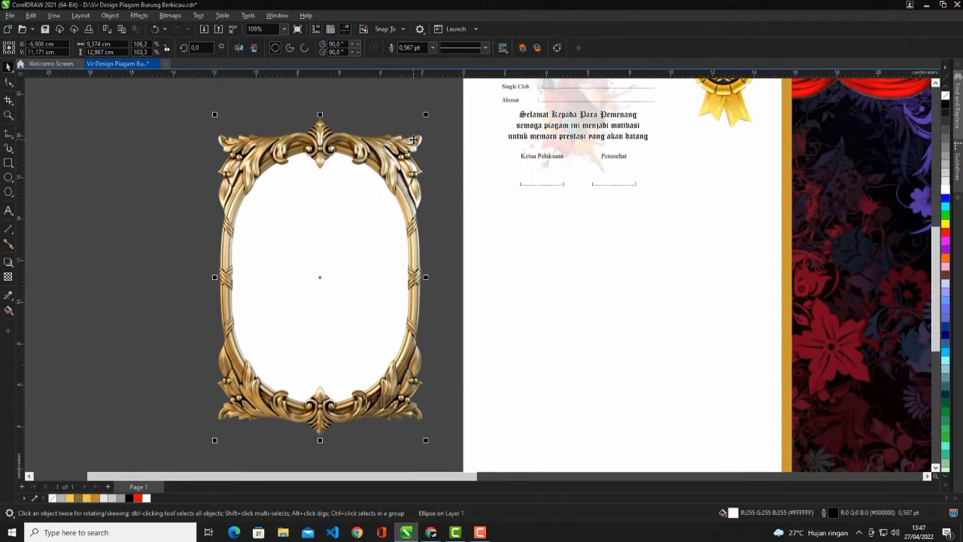
left_click(413, 140)
scroll(407, 146, "down", 4)
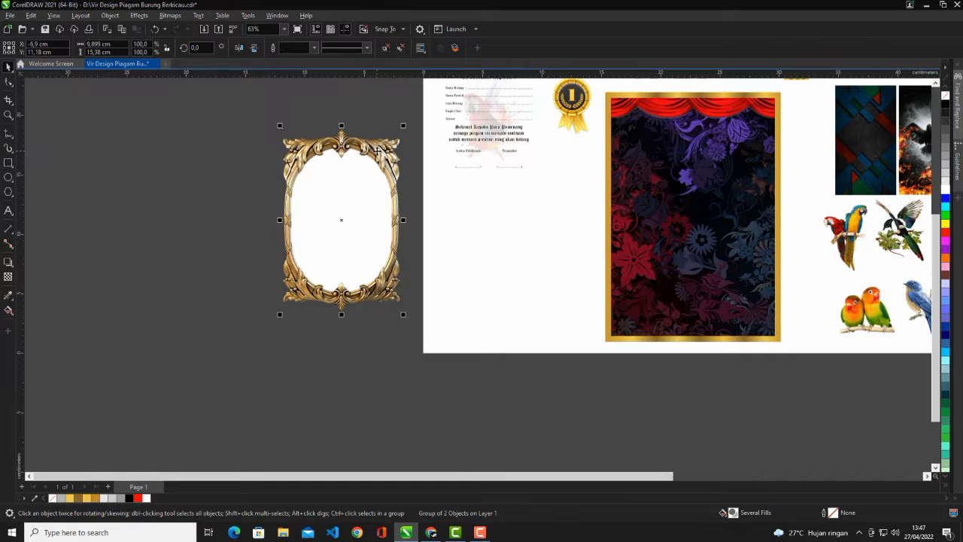
right_click(378, 150)
left_click(410, 167)
left_click_drag(225, 136, 419, 301)
scroll(337, 129, "up", 2)
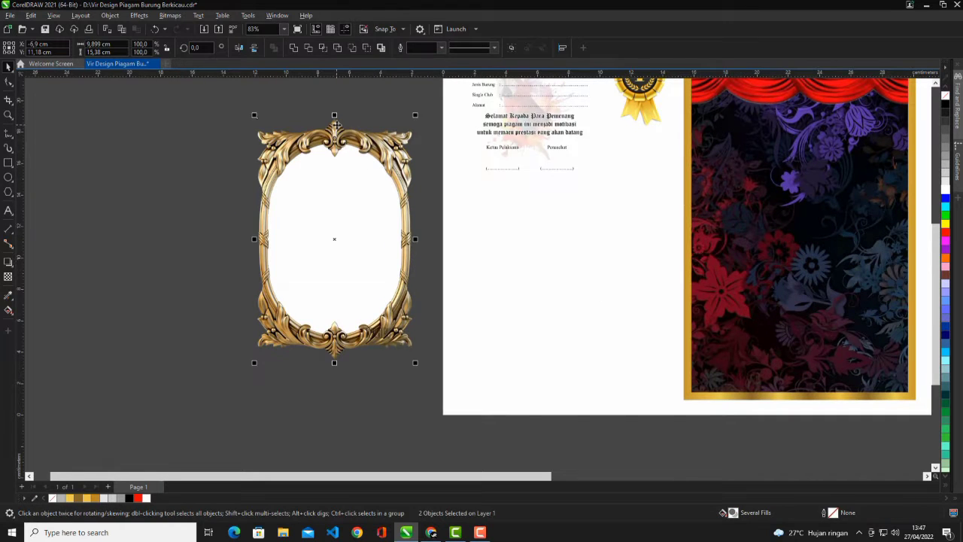
right_click(337, 130)
left_click(376, 162)
Move the grouped frame up beside the certificate text block, just outside the page
left_click_drag(310, 224, 289, 221)
scroll(364, 325, "up", 1)
left_click_drag(276, 280, 359, 204)
scroll(371, 301, "down", 3)
scroll(391, 199, "up", 2)
scroll(366, 204, "up", 2)
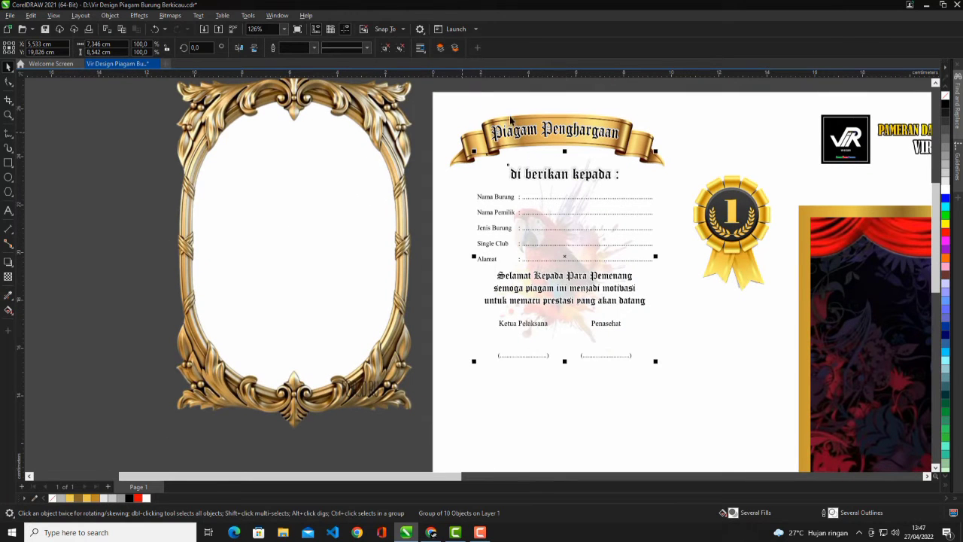
Move the Piagam Penghargaan ribbon and certificate text as one group onto the ornate frame and bring it to the front
left_click(430, 105)
scroll(458, 193, "down", 1)
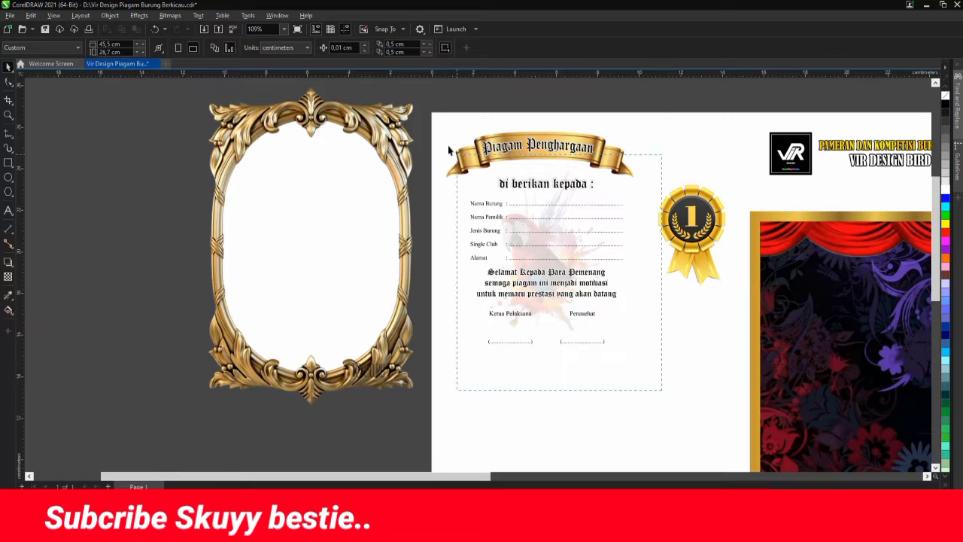
left_click(498, 179)
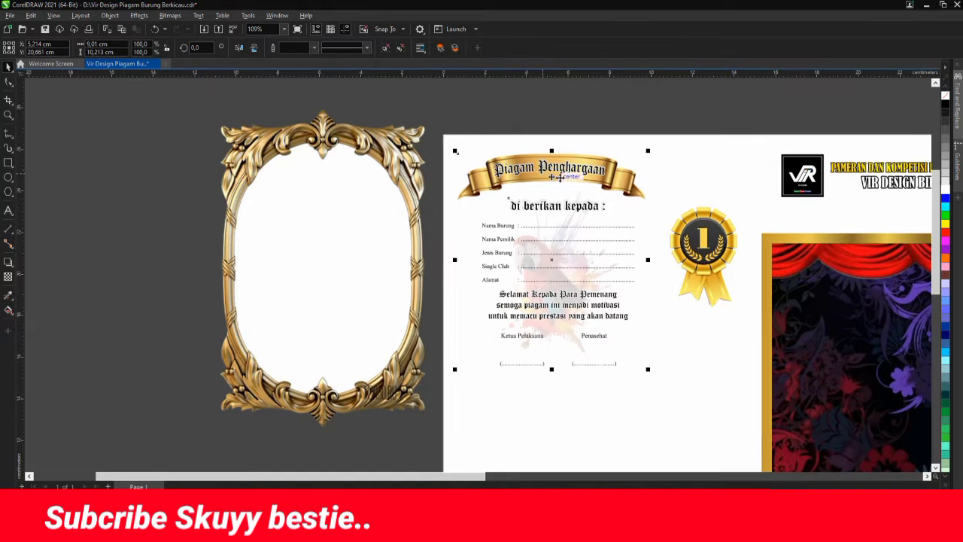
left_click_drag(534, 219, 333, 150)
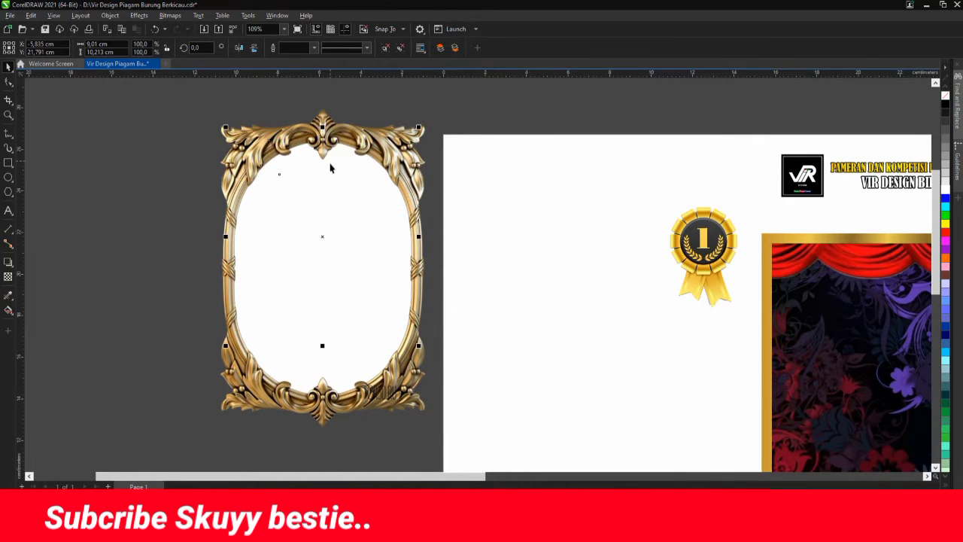
scroll(336, 158, "up", 1)
scroll(342, 167, "up", 2)
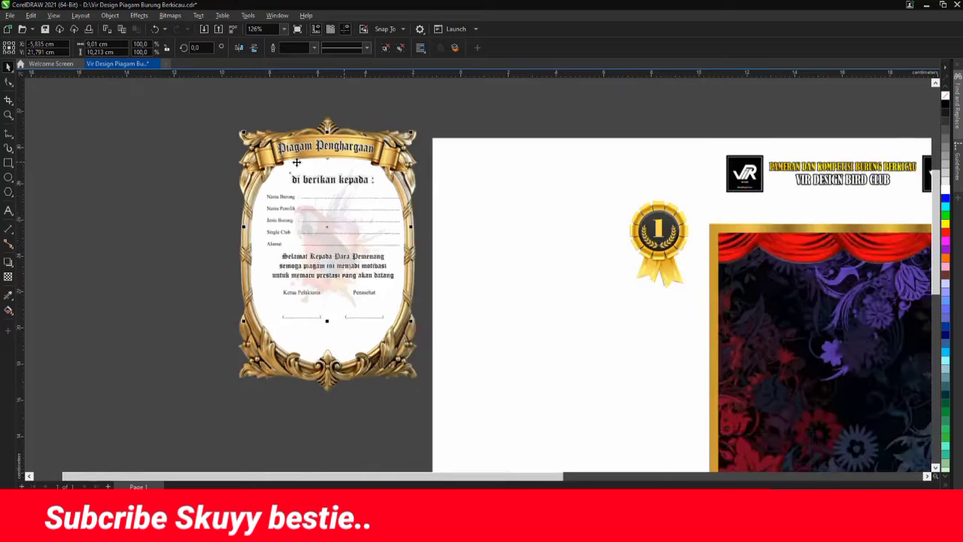
Center the ribbon and certificate text group horizontally on the ornate frame
left_click_drag(422, 141, 418, 153)
scroll(413, 167, "down", 1)
scroll(508, 404, "down", 2)
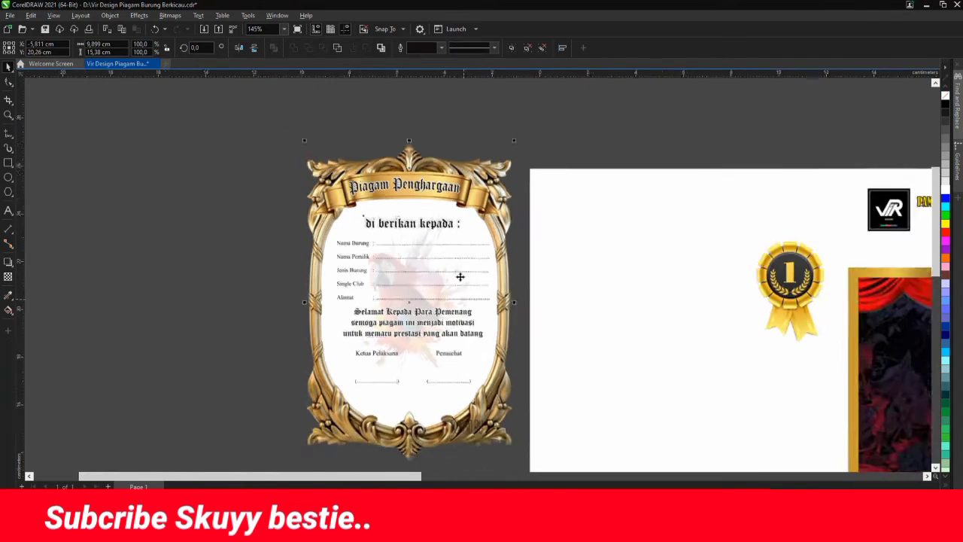
left_click(544, 151)
scroll(435, 275, "up", 1)
Ungroup the certificate content, then move the ribbon and its Piagam Penghargaan lettering up about 0.6 cm as their own group
left_click(435, 197)
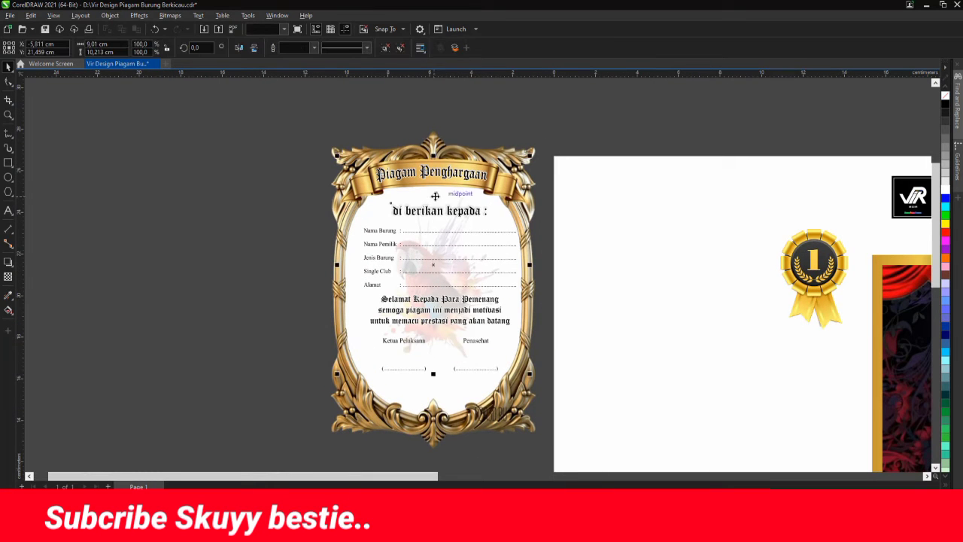
right_click(443, 179)
left_click(479, 210)
left_click(452, 176)
scroll(452, 173, "up", 1)
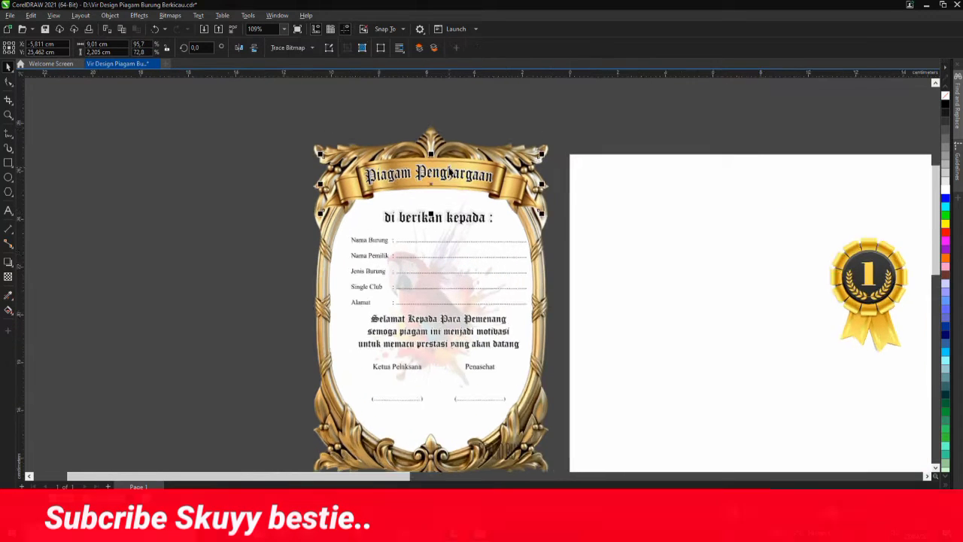
left_click(451, 177, "shift")
left_click_drag(450, 179, 446, 160)
key("ctrl+g")
Center the Piagam Penghargaan ribbon group horizontally on the ornate frame
left_click(559, 152, "shift")
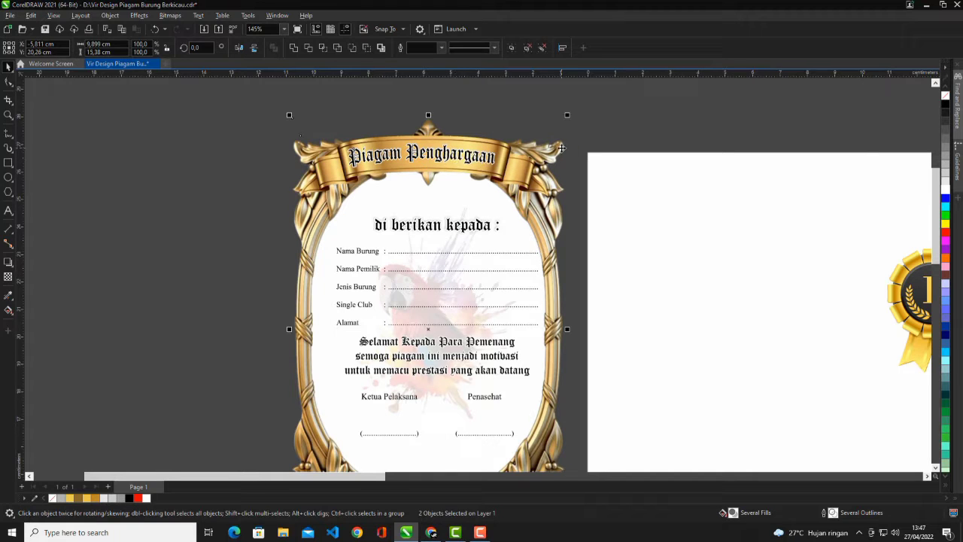
key("c")
left_click(619, 122)
scroll(579, 136, "down", 1)
scroll(471, 158, "up", 1)
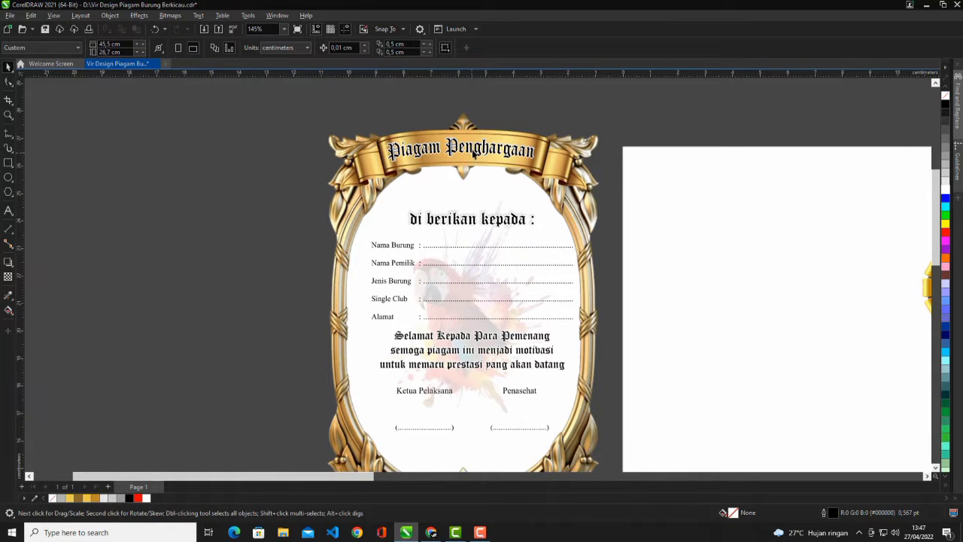
scroll(473, 153, "up", 2)
left_click(474, 152)
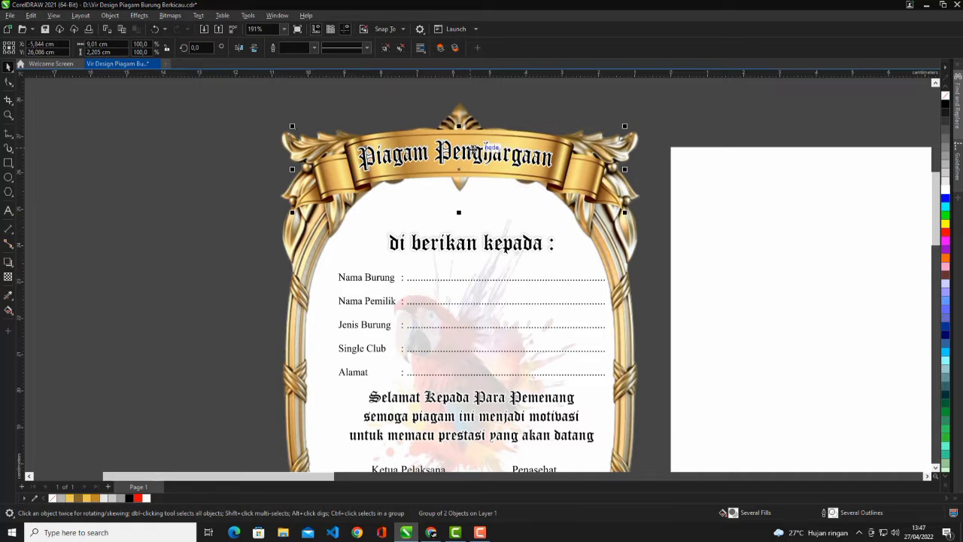
scroll(466, 156, "down", 3)
left_click(569, 307)
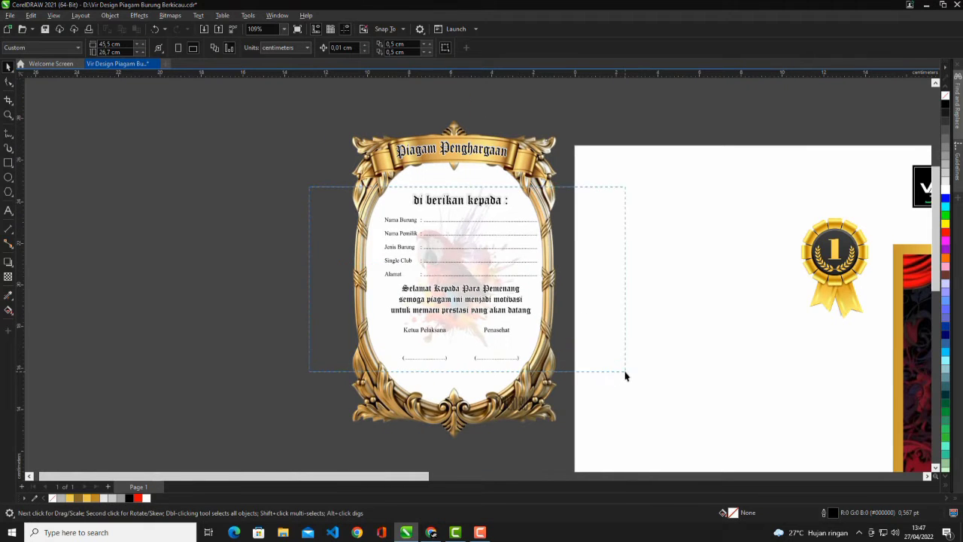
Center the certificate body text with its parrot image horizontally under the Piagam Penghargaan ribbon
left_click_drag(625, 372, 625, 371)
left_click_drag(318, 167, 559, 299)
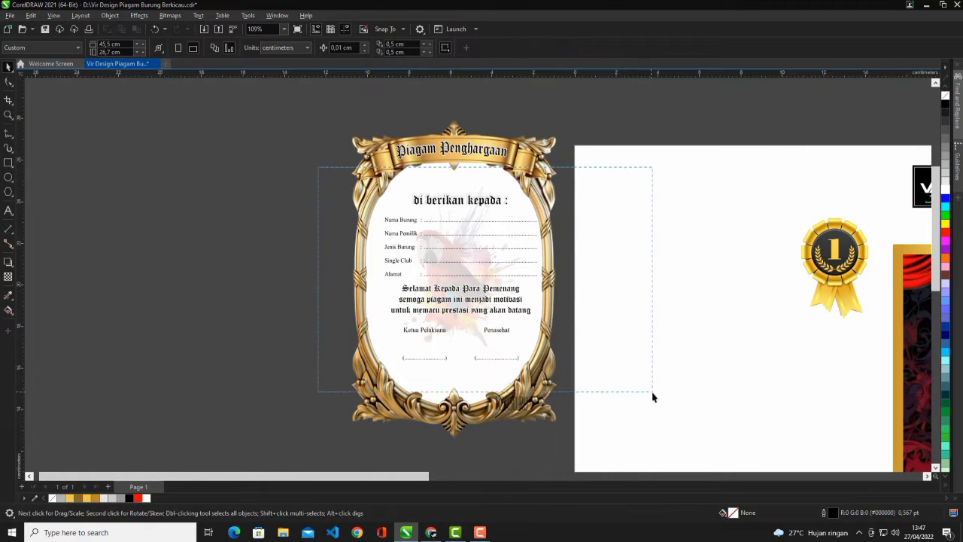
left_click_drag(652, 392, 644, 391)
key("ctrl+g")
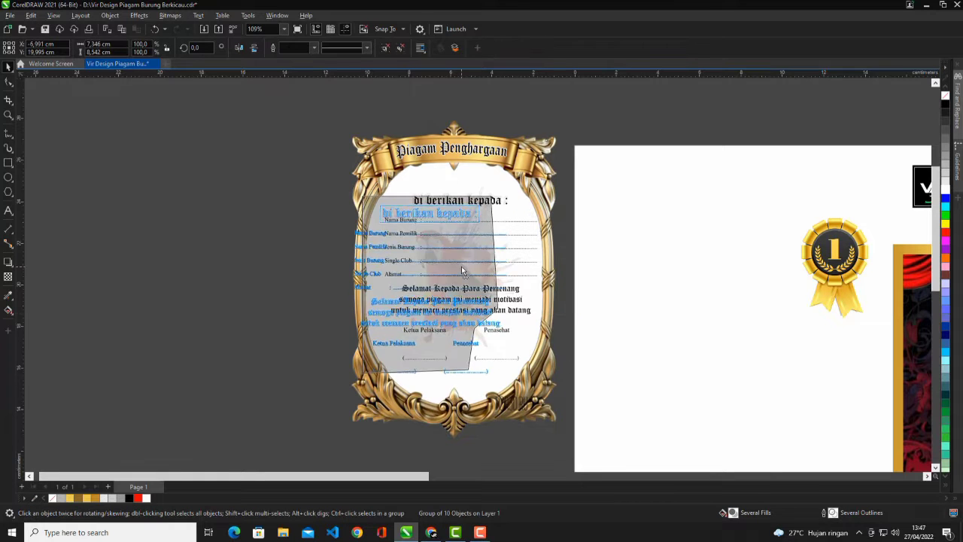
scroll(503, 183, "up", 1)
scroll(503, 183, "up", 1)
left_click(496, 173, "shift")
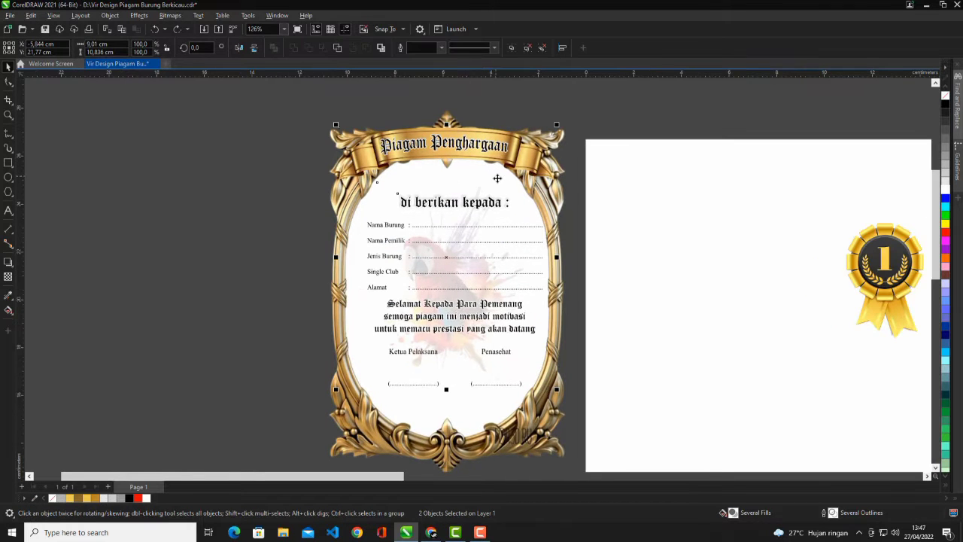
key("c")
left_click(630, 200)
scroll(487, 197, "up", 2)
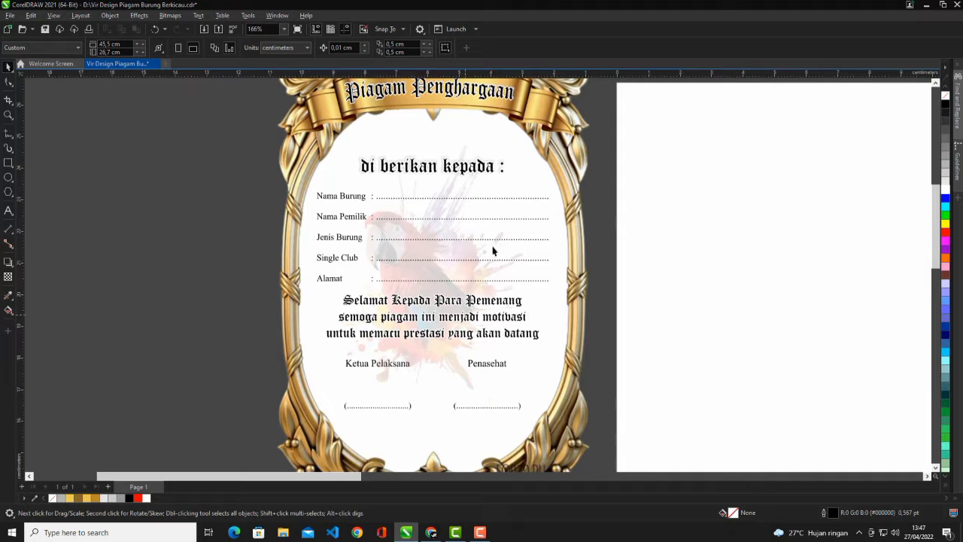
Group the ornate frame, ribbon title and certificate text together
scroll(353, 255, "down", 6)
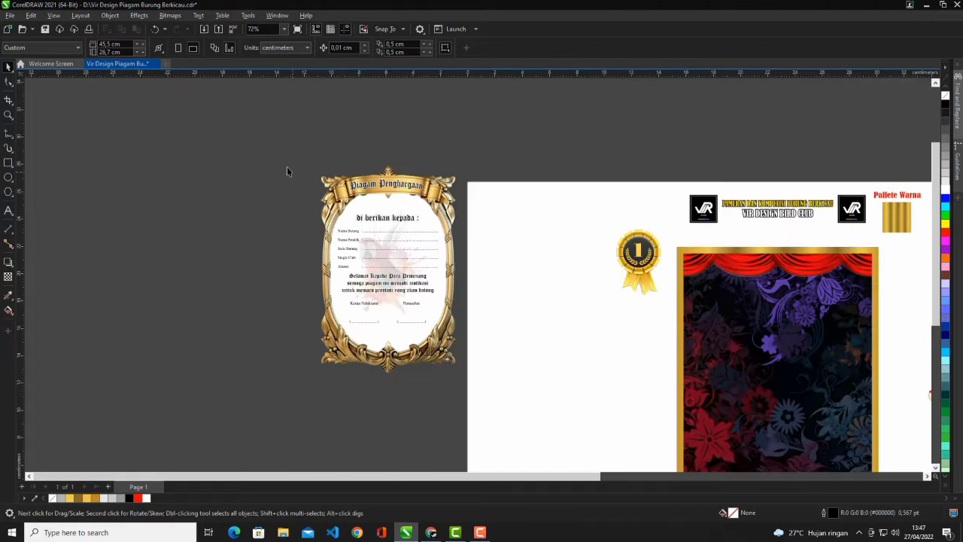
left_click_drag(293, 187, 507, 406)
scroll(488, 283, "up", 3)
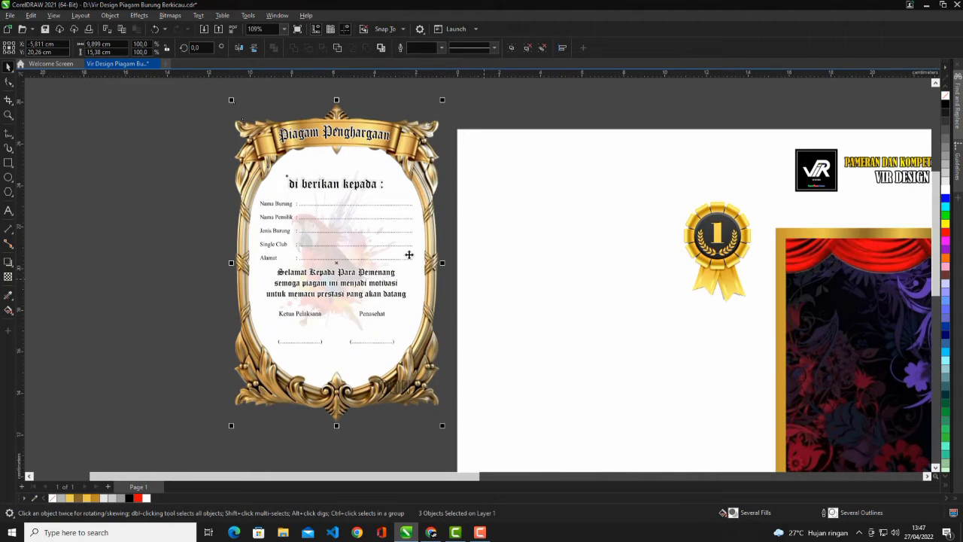
key("ctrl+g")
Move the grouped certificate onto the floral panel and center it horizontally within the gold border
scroll(389, 294, "down", 4)
scroll(371, 270, "up", 2)
scroll(303, 222, "down", 3)
left_click_drag(295, 257, 453, 301)
scroll(499, 309, "up", 1)
left_click(499, 333, "shift")
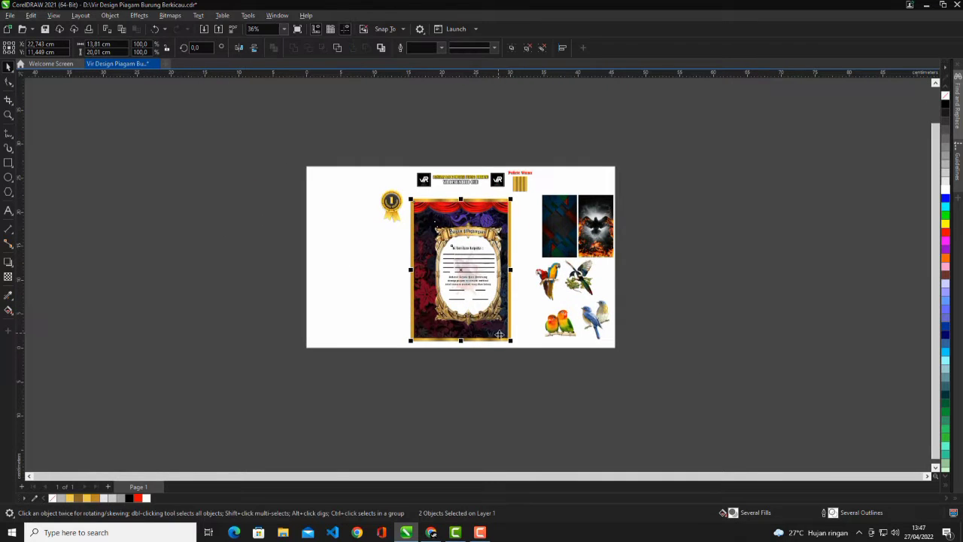
key("c")
left_click(400, 228)
scroll(399, 230, "up", 4)
scroll(586, 347, "up", 3)
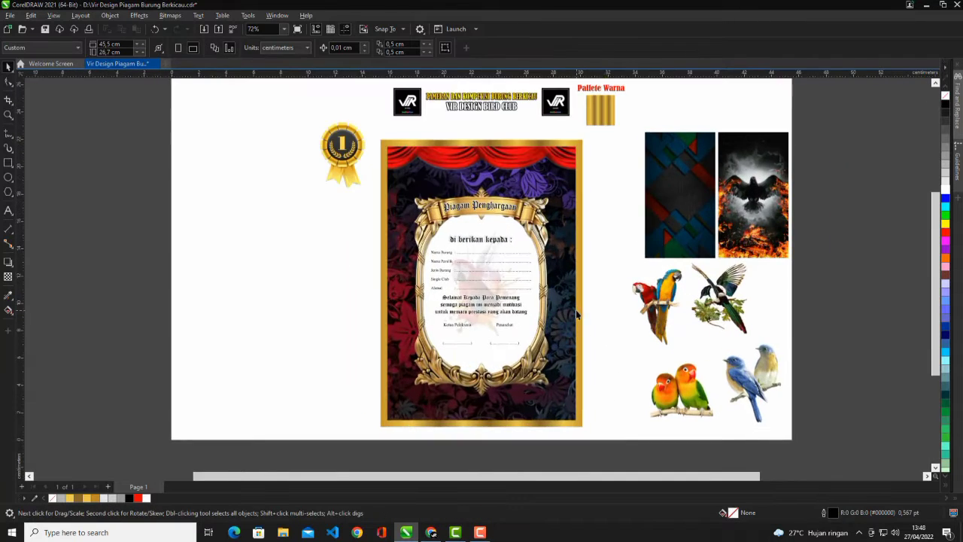
Group the two VIR logos with the Pameran dan Kompetisi Burung Berkicau and Vir Design Bird Club heading text
scroll(449, 294, "down", 3)
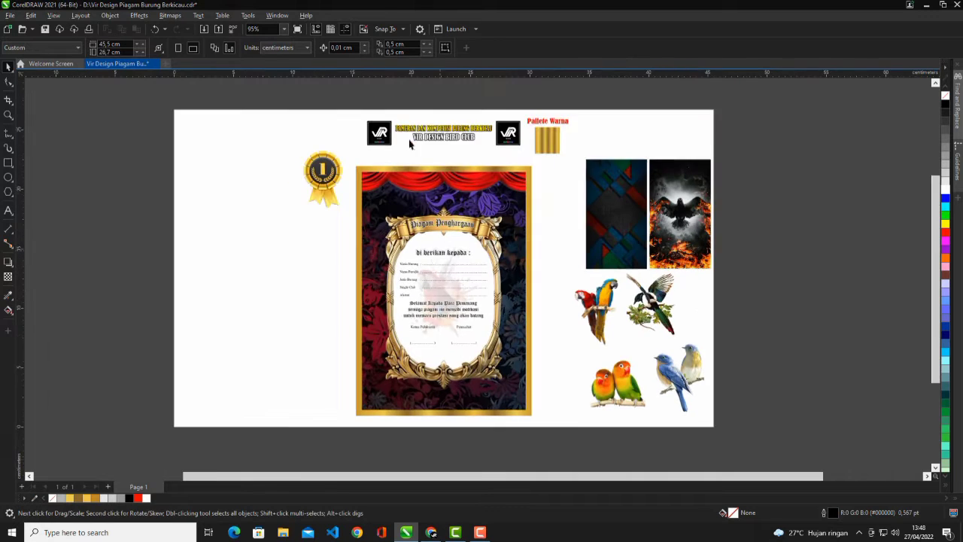
scroll(450, 145, "up", 3)
left_click(444, 143)
left_click_drag(302, 101, 510, 155)
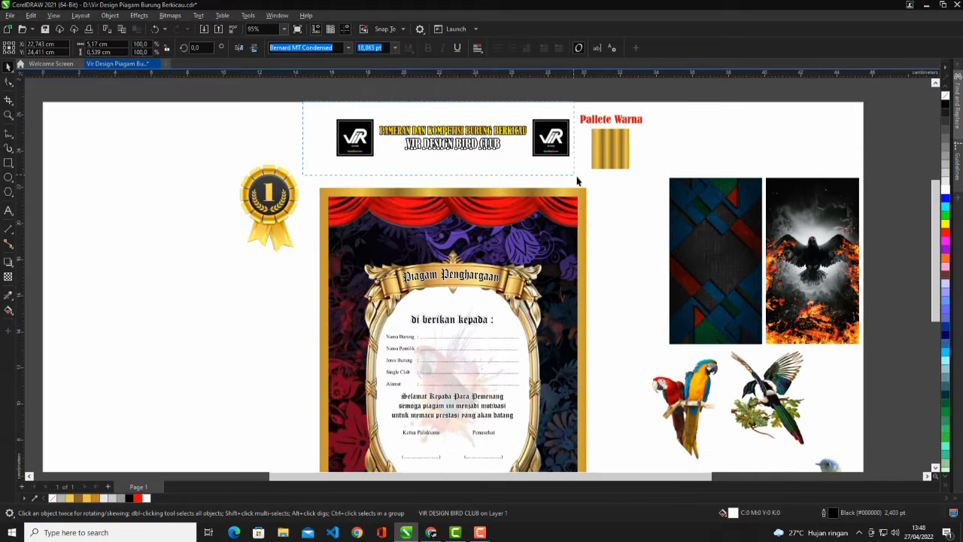
left_click_drag(577, 177, 583, 180)
key("ctrl+g")
Move the heading and logo group onto the red curtain and center it horizontally within the gold border
scroll(556, 152, "up", 1)
left_click_drag(533, 148, 547, 235)
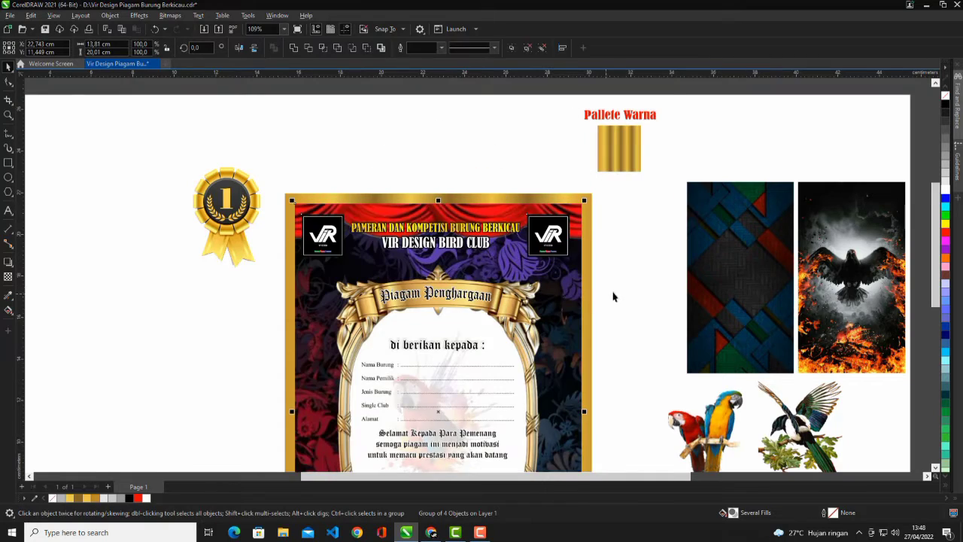
scroll(587, 234, "up", 5)
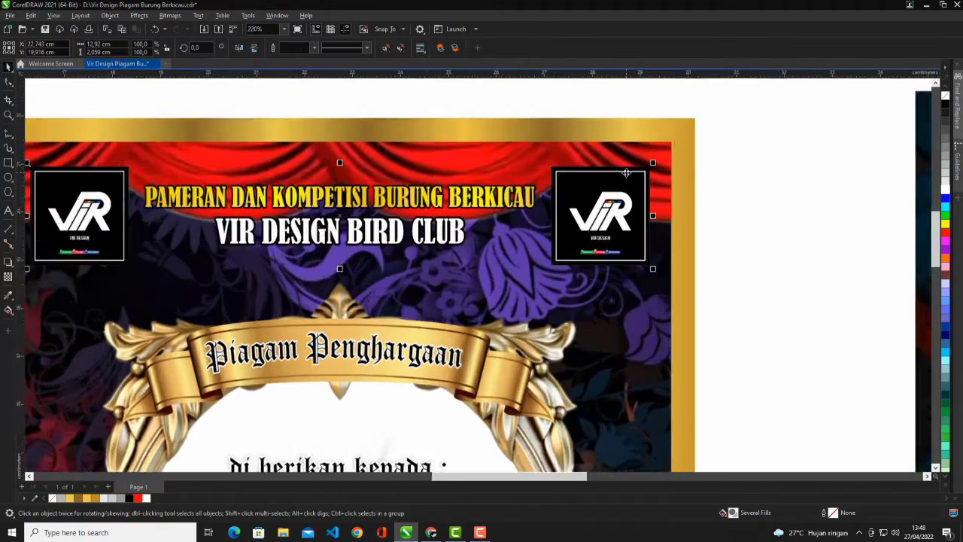
scroll(626, 174, "up", 3)
left_click_drag(615, 211, 617, 216)
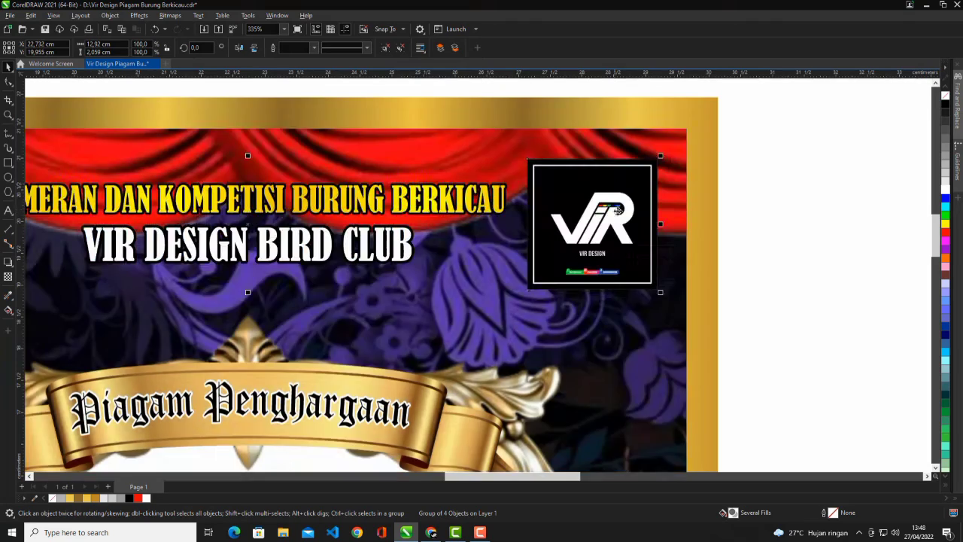
scroll(647, 216, "down", 7)
scroll(582, 307, "down", 5)
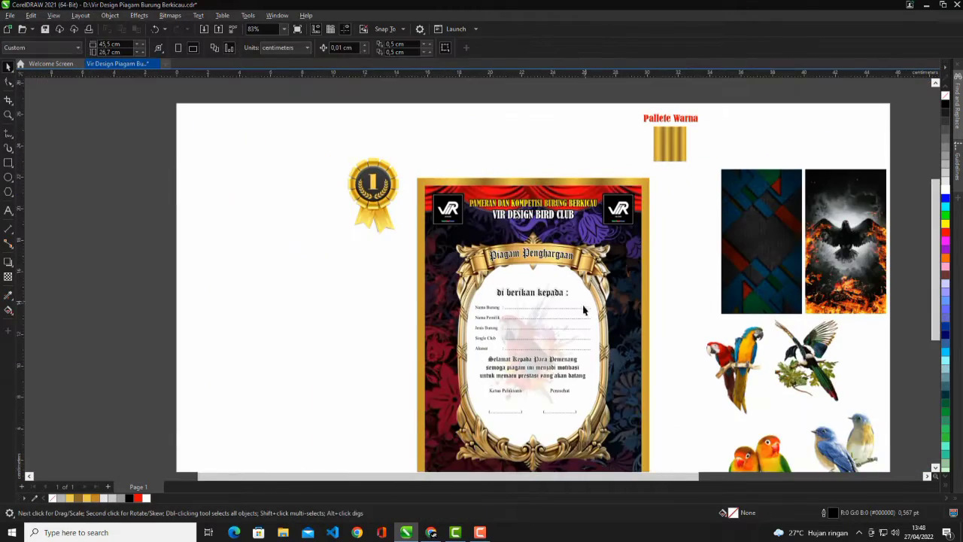
Move the ornate frame group slightly upward on the floral panel, closer to the heading
scroll(582, 307, "up", 5)
left_click(533, 299)
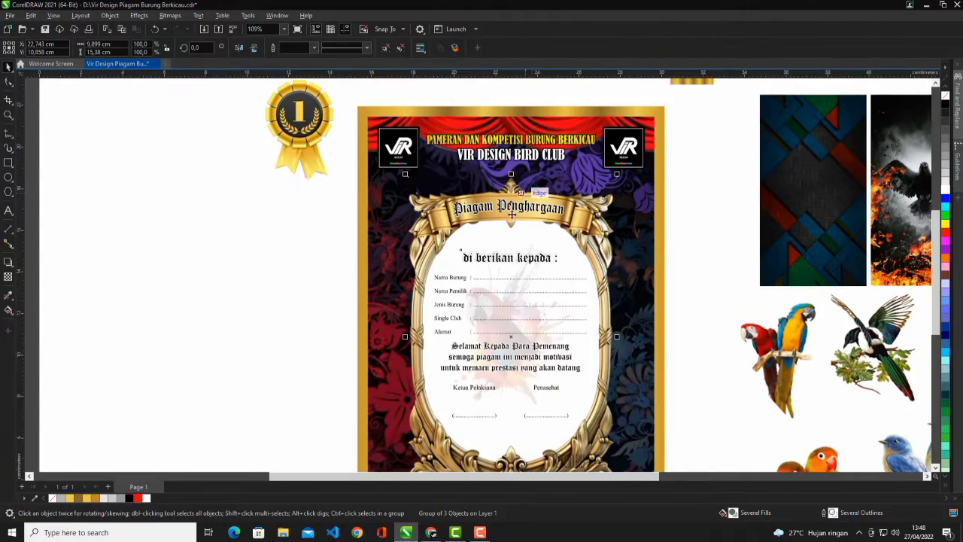
left_click_drag(512, 214, 522, 229)
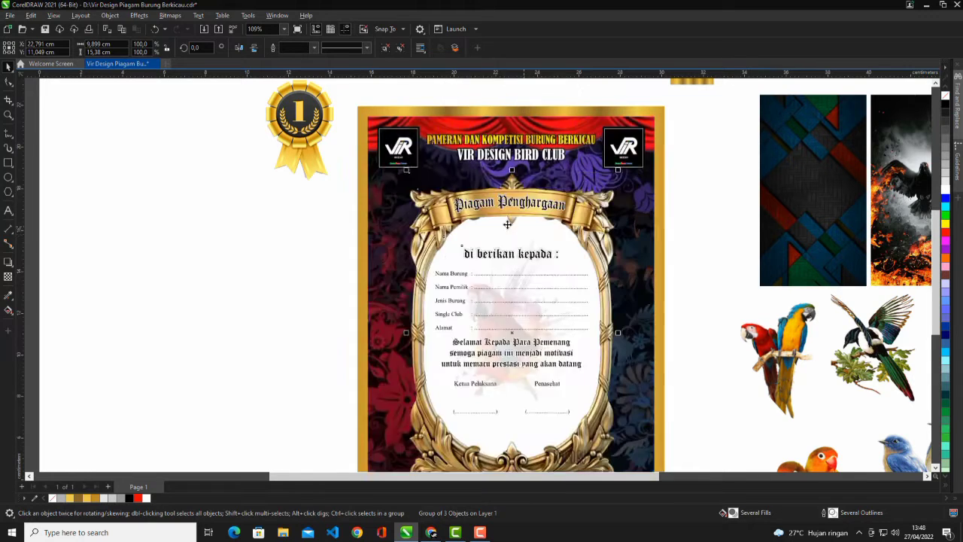
scroll(507, 223, "down", 5)
left_click(634, 343)
scroll(489, 216, "up", 3)
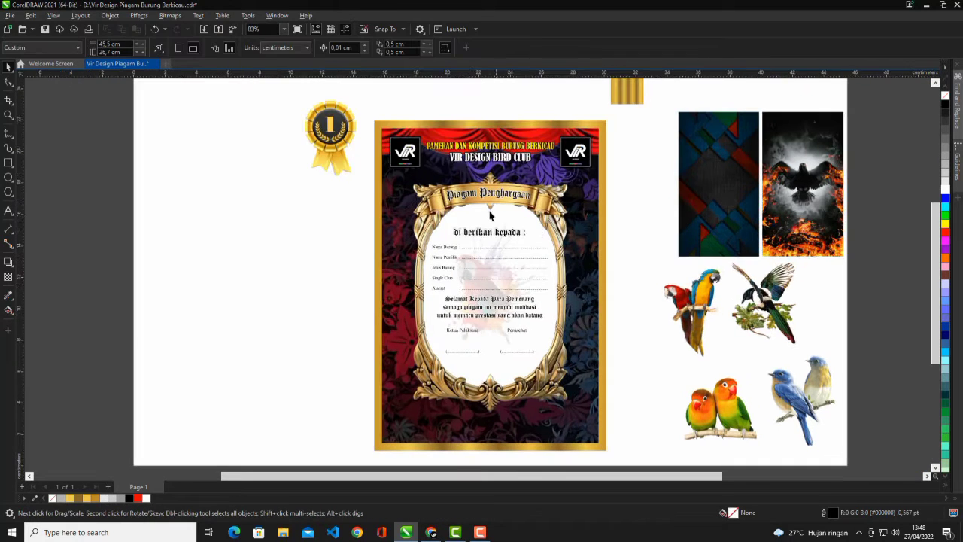
Place the macaw pair image over the upper-left corner of the ornate frame, beside the Piagam Penghargaan ribbon
left_click(340, 132)
scroll(666, 288, "up", 1)
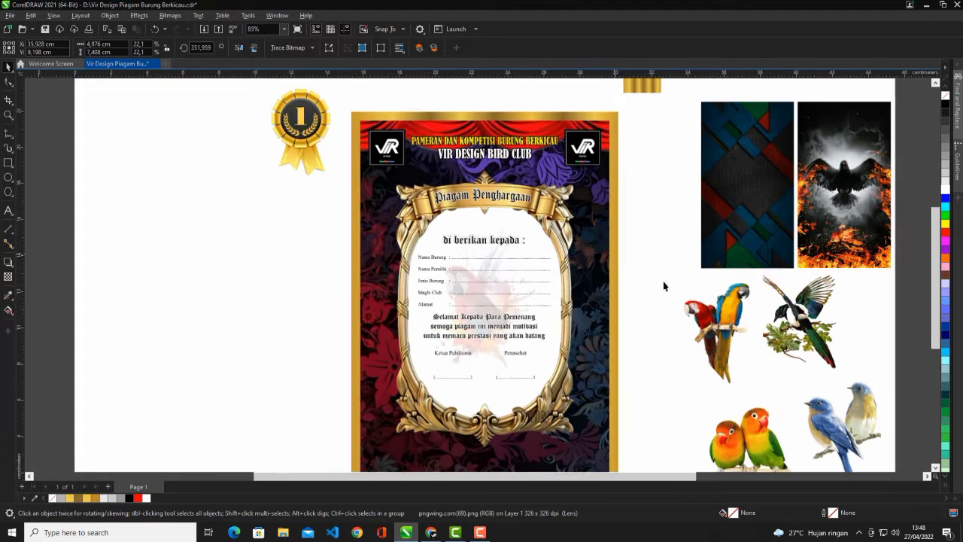
scroll(393, 199, "up", 1)
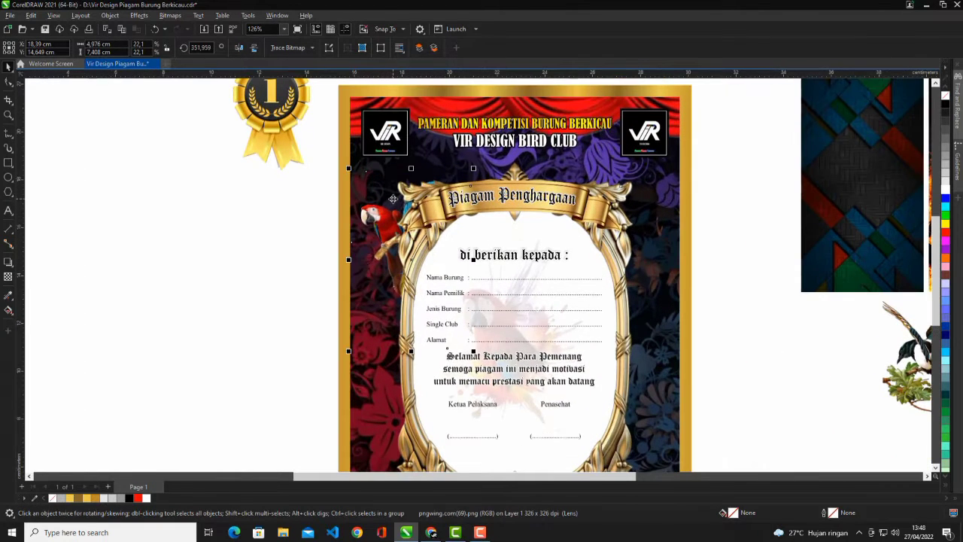
scroll(393, 198, "up", 1)
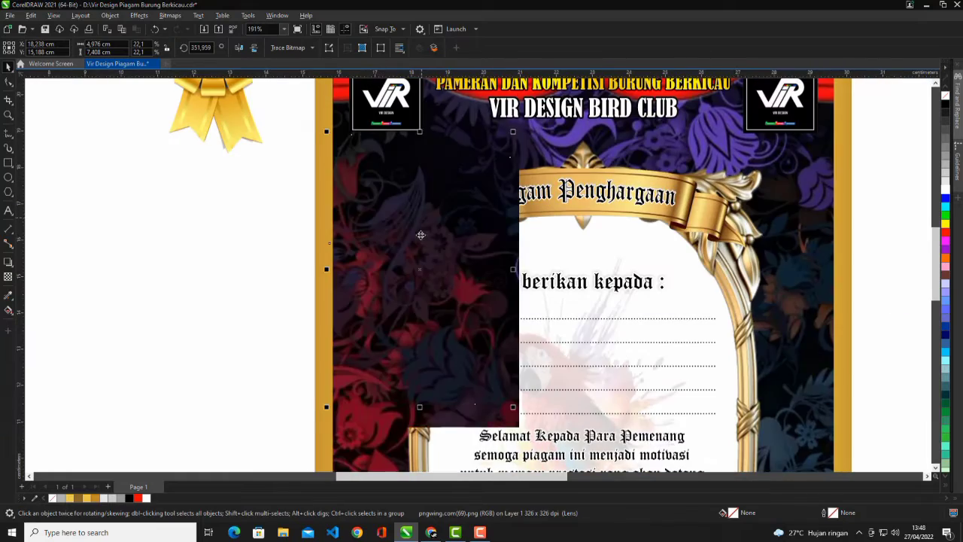
left_click_drag(420, 240, 420, 231)
left_click_drag(422, 236, 423, 237)
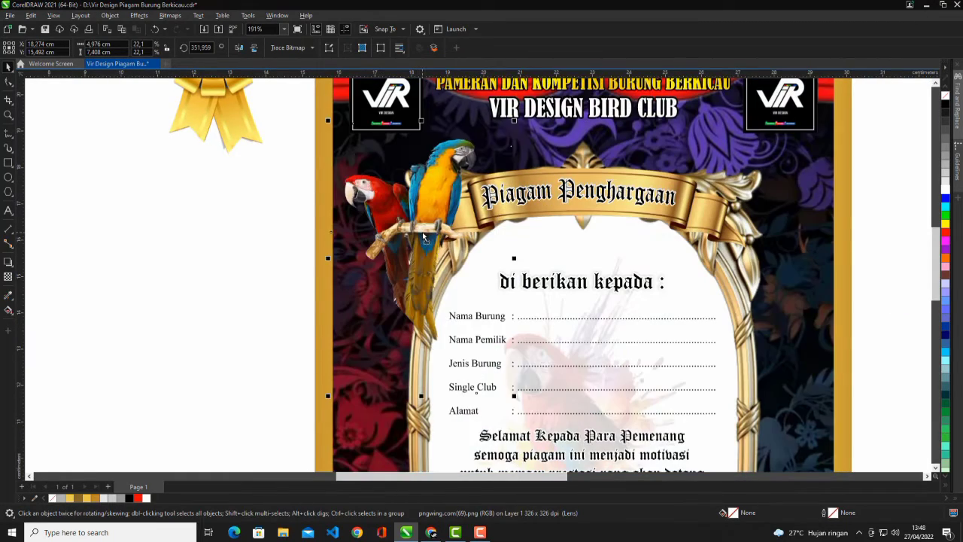
Place the black-and-white magpie image over the upper-right corner of the ornate frame, opposite the macaws
scroll(422, 236, "down", 3)
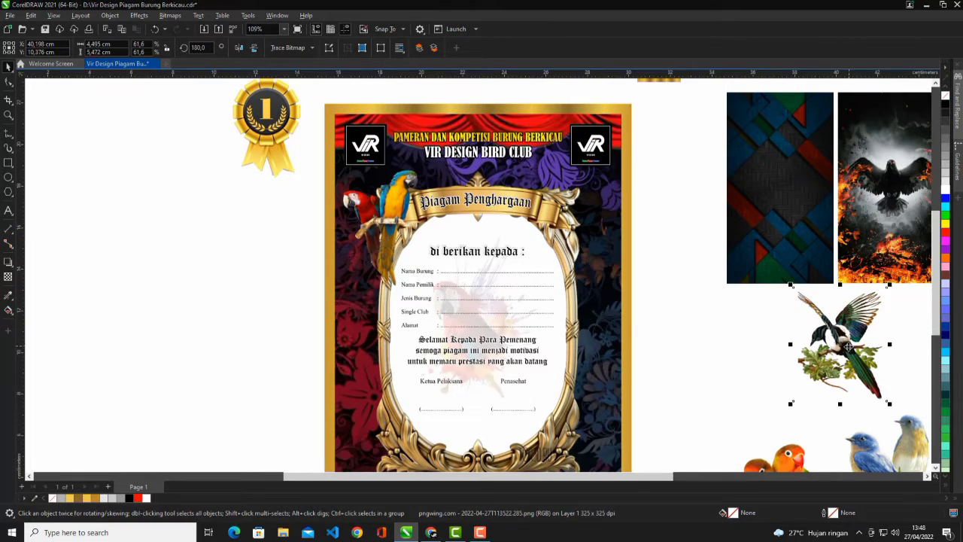
left_click_drag(847, 347, 575, 229)
scroll(577, 229, "up", 2)
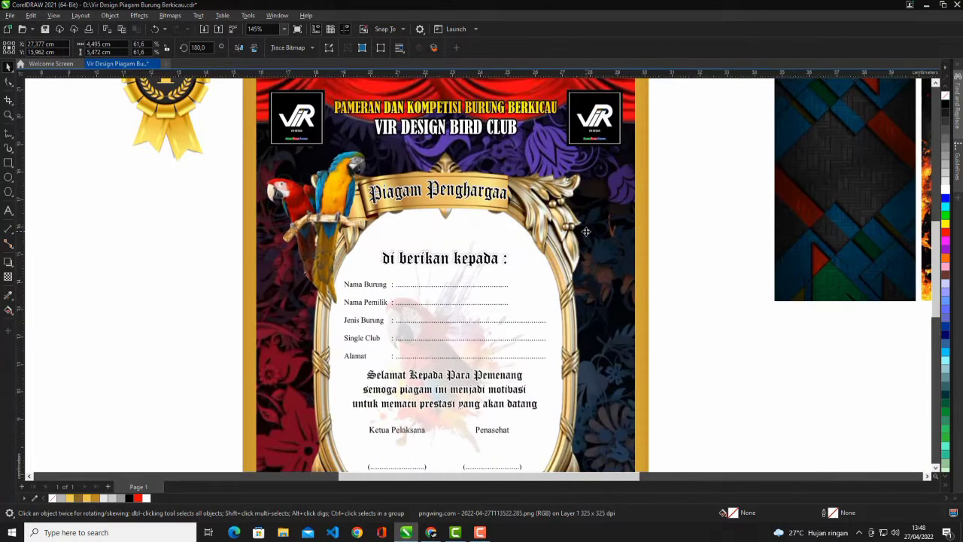
scroll(585, 230, "up", 3)
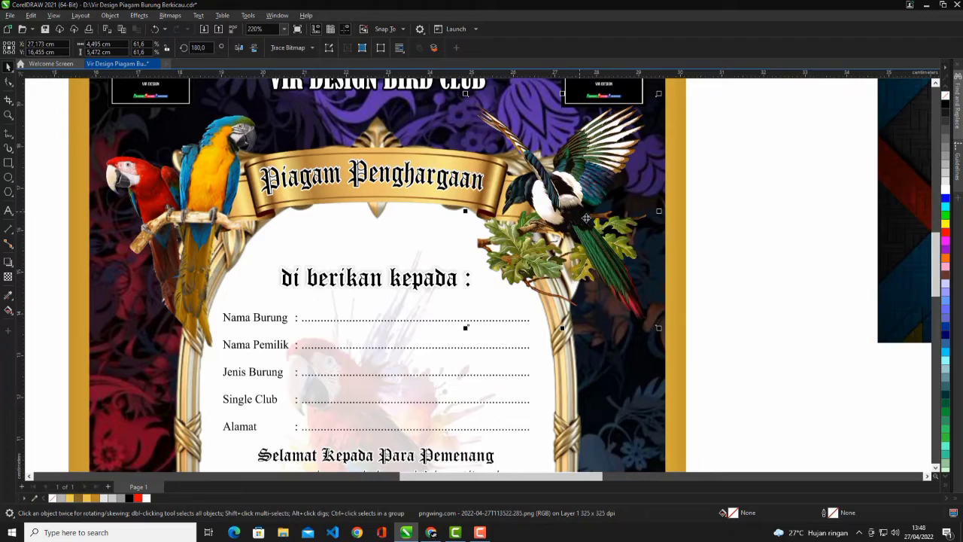
scroll(586, 218, "down", 2)
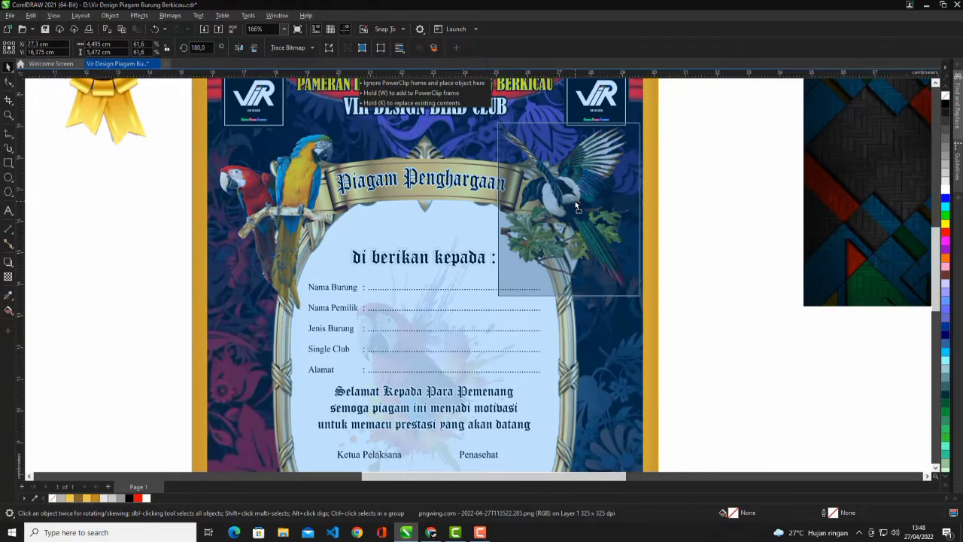
left_click_drag(570, 204, 577, 209)
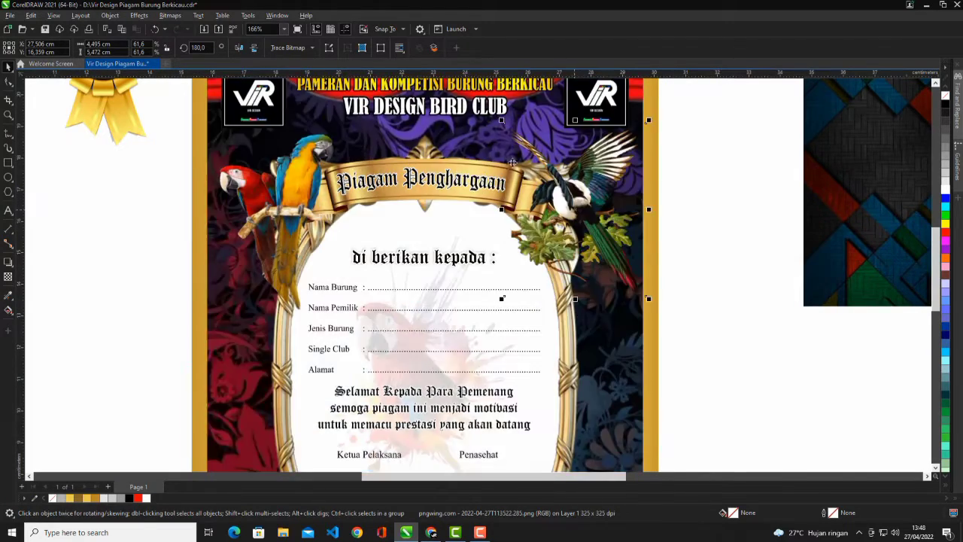
left_click_drag(569, 243, 552, 219)
scroll(622, 217, "down", 5)
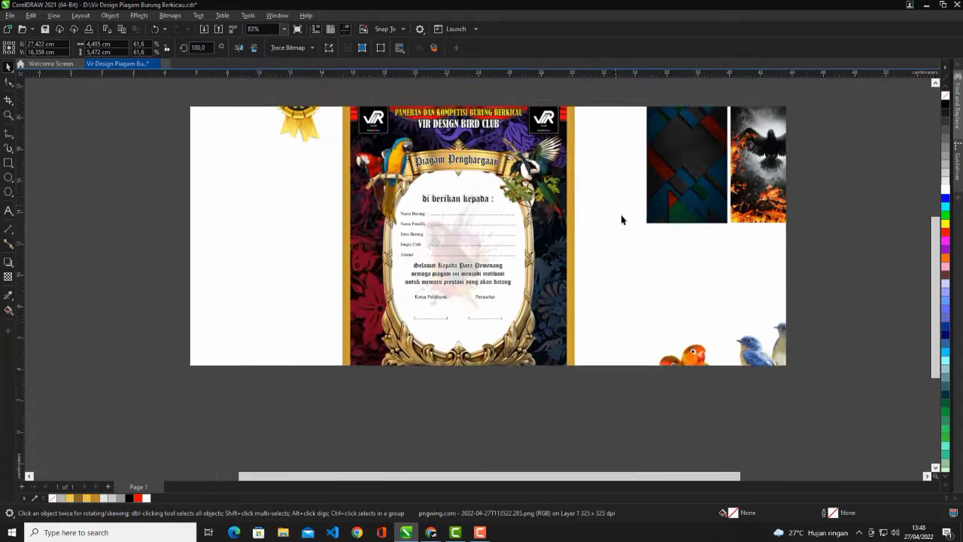
scroll(448, 122, "up", 3)
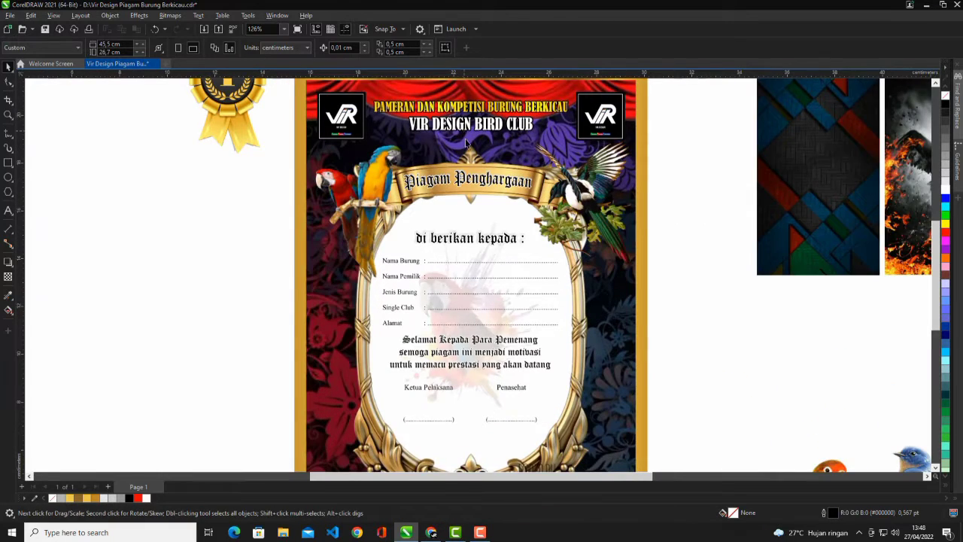
Edit the panel's PowerClip contents and shift the floral background image upward behind the curtain, then finish editing
scroll(467, 143, "down", 3)
left_click(553, 298)
right_click(552, 297)
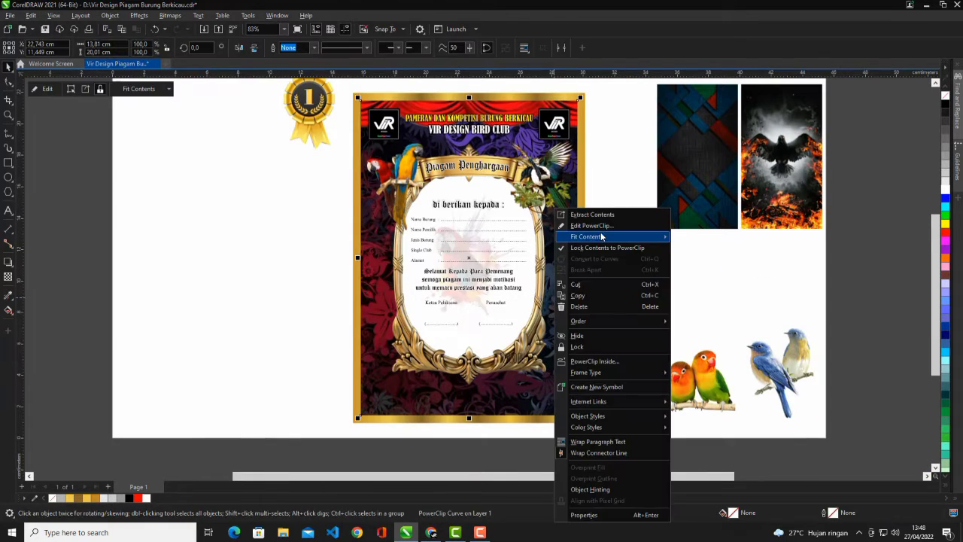
left_click(602, 230)
scroll(512, 301, "down", 1)
left_click(514, 407)
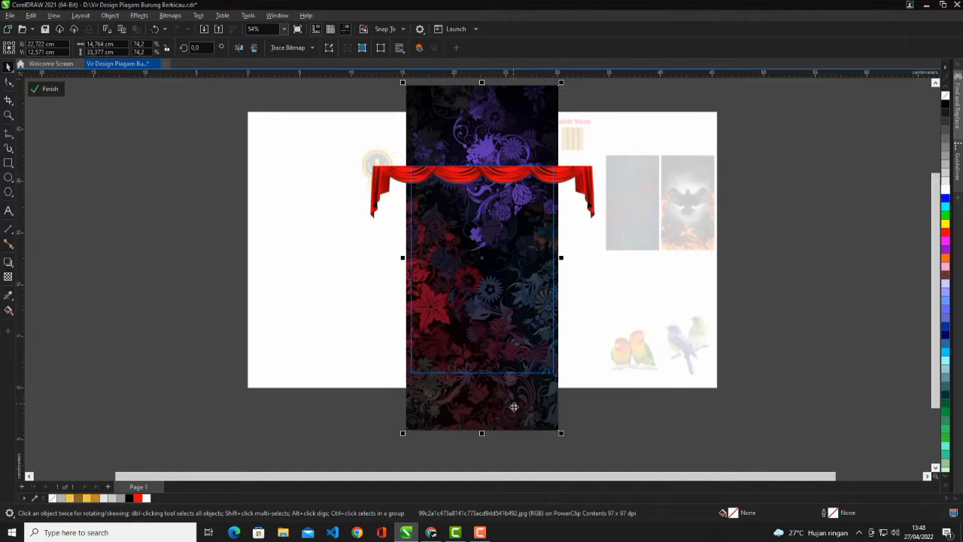
left_click_drag(518, 423, 516, 416)
left_click(48, 88)
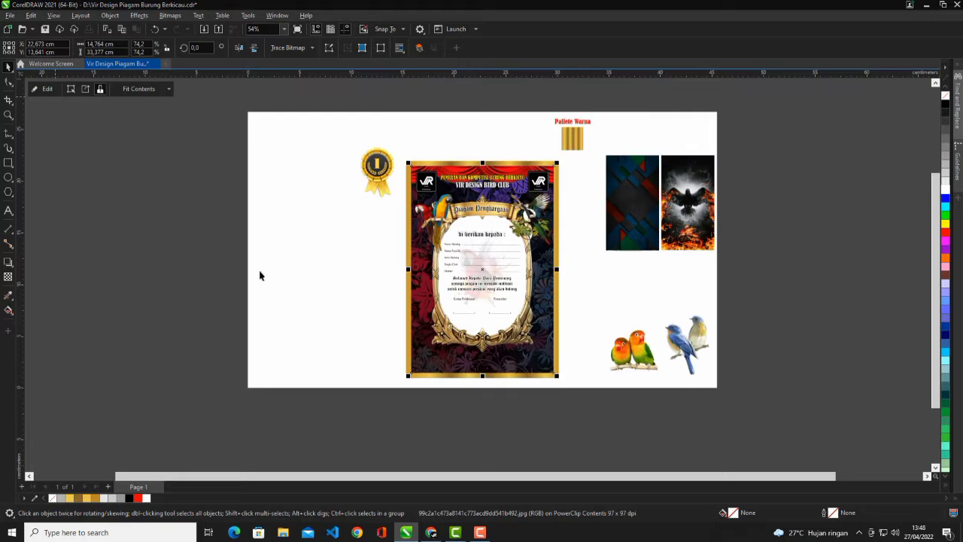
Place the lovebird pair image over the lower-left corner of the ornate frame
scroll(496, 314, "up", 1)
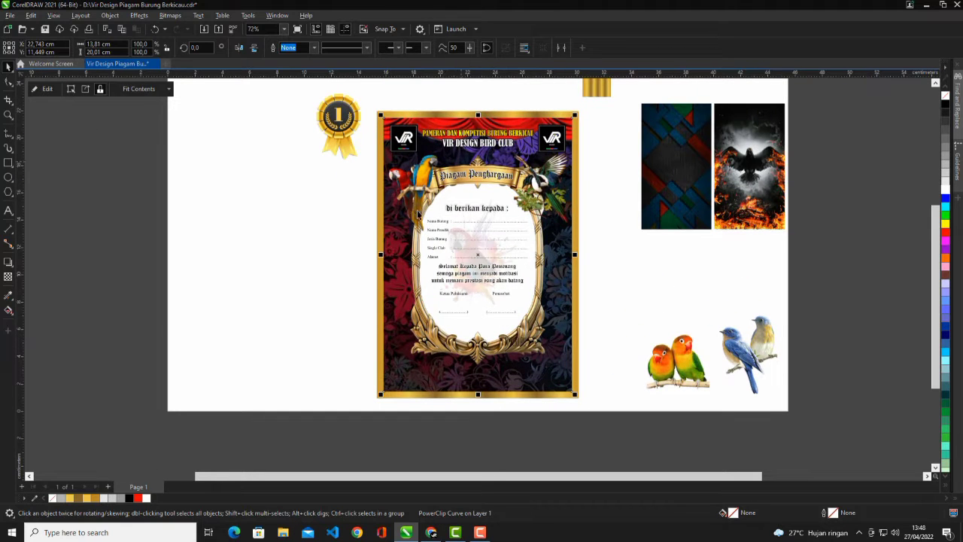
scroll(675, 333, "up", 1)
left_click(759, 376)
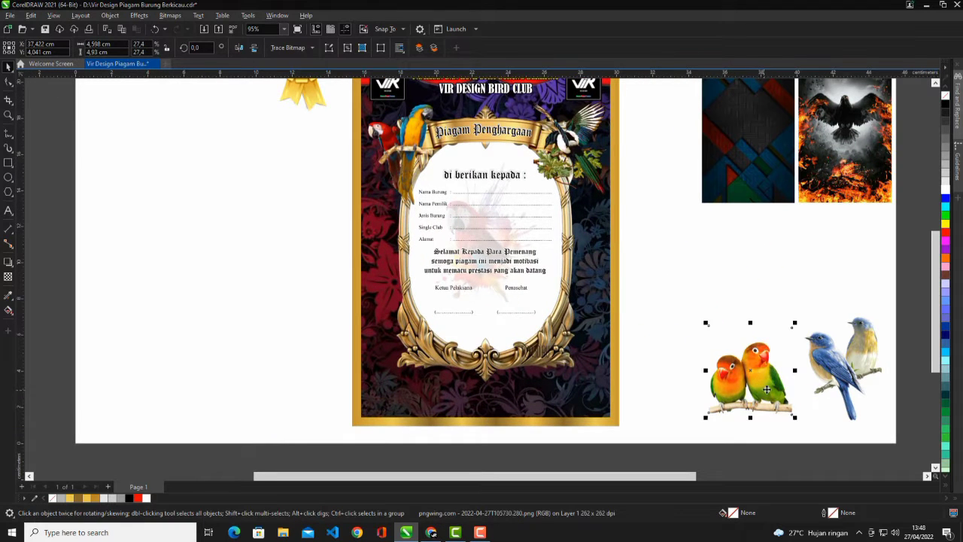
left_click_drag(766, 389, 398, 365)
scroll(430, 382, "up", 1)
scroll(415, 404, "up", 1)
scroll(399, 364, "down", 2)
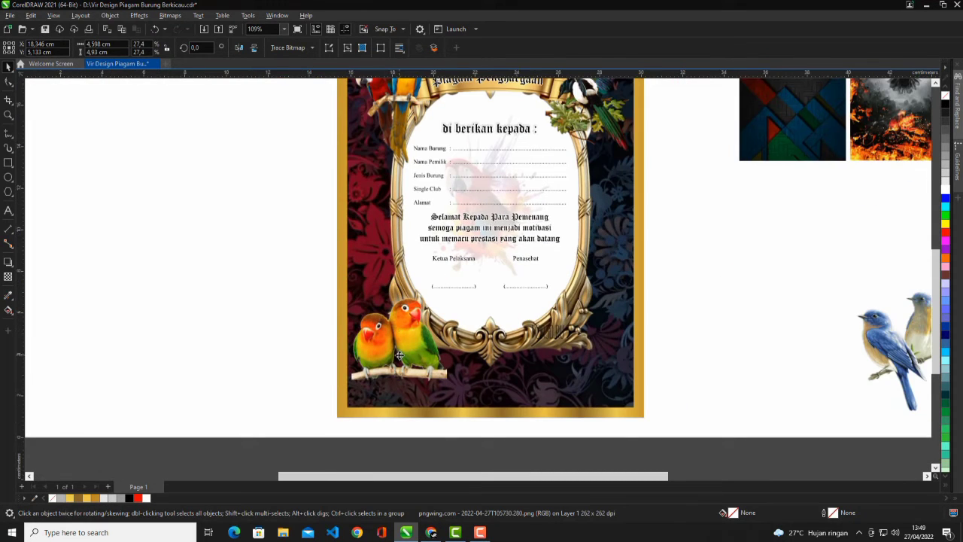
Place the gold number 1 rosette at the bottom of the ornate frame and center it horizontally on the panel
scroll(388, 340, "down", 2)
scroll(337, 165, "up", 1)
left_click_drag(337, 165, 497, 429)
scroll(492, 343, "down", 2)
scroll(485, 384, "up", 3)
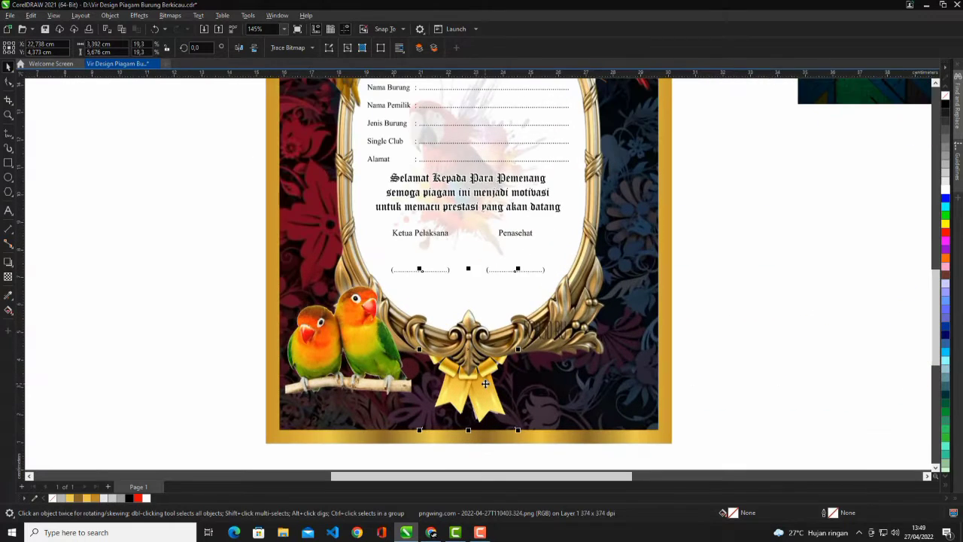
scroll(528, 359, "up", 1)
scroll(582, 363, "down", 1)
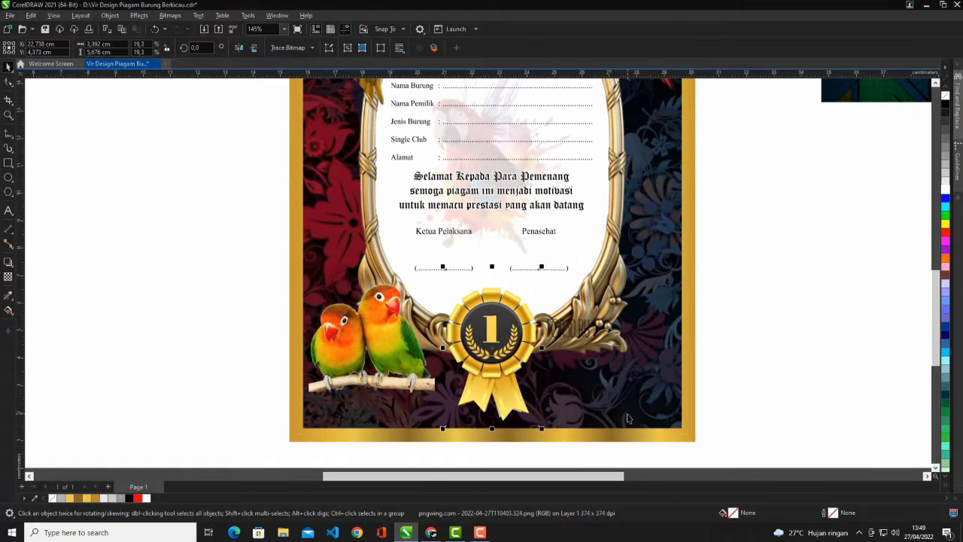
left_click(628, 416, "shift")
scroll(683, 320, "down", 1)
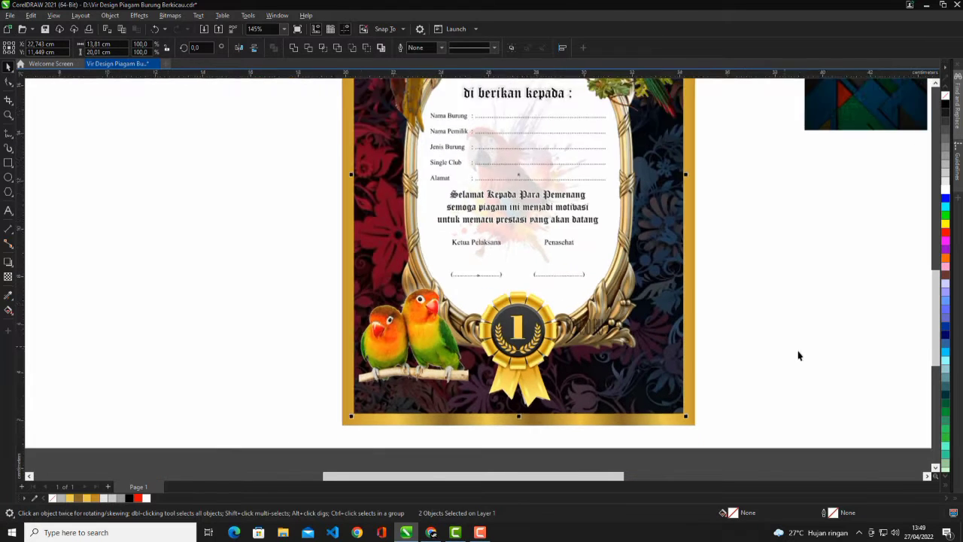
left_click(797, 354)
Fine-tune the lovebird pair's position beside the gold rosette at the frame's lower-left corner
scroll(543, 343, "up", 3)
left_click(531, 344)
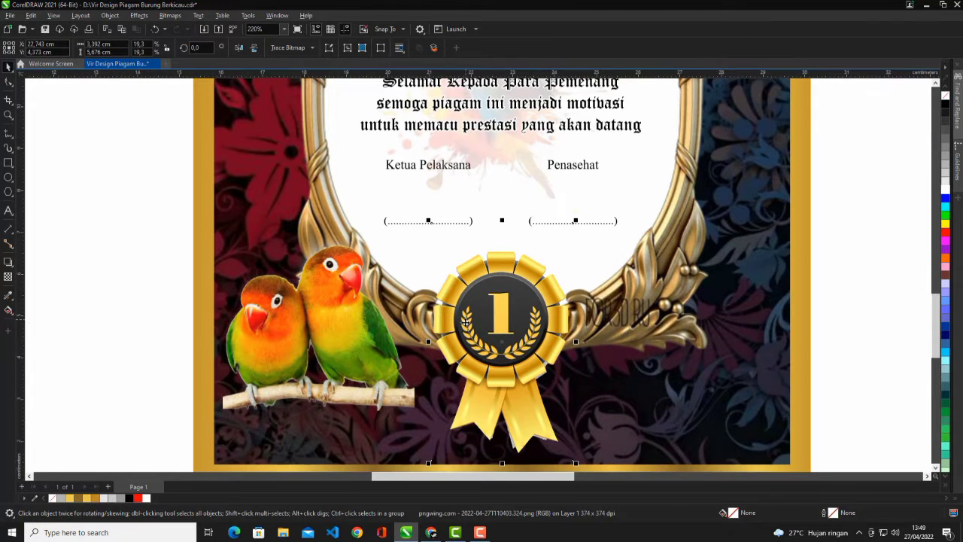
scroll(343, 340, "up", 1)
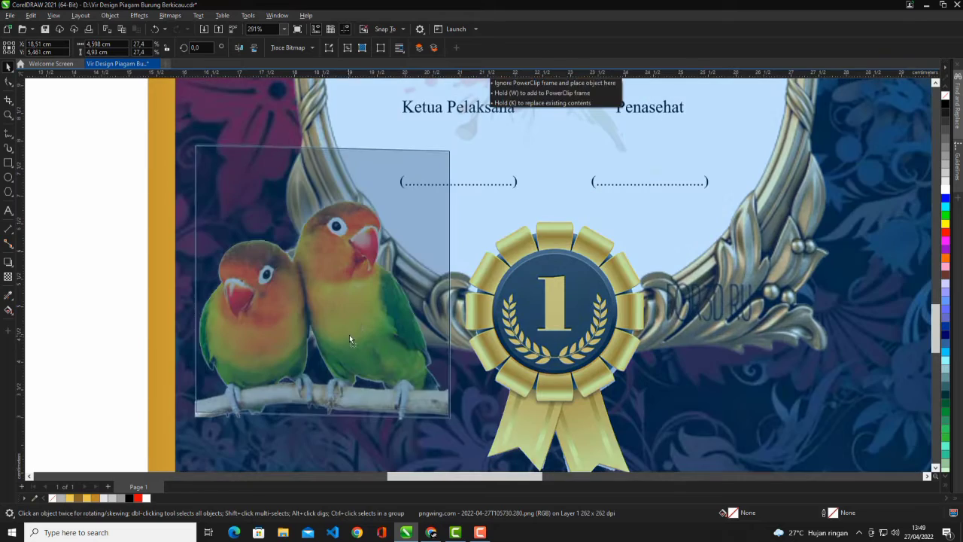
left_click(349, 334)
Place the bluebird pair image over the lower-right corner of the ornate frame, opposite the lovebirds
scroll(318, 339, "down", 6)
scroll(816, 333, "up", 1)
left_click_drag(817, 329, 482, 289)
scroll(484, 315, "up", 2)
scroll(482, 289, "down", 2)
Align the lovebird pair with the bluebird pair along their top edges
left_click(256, 308, "shift")
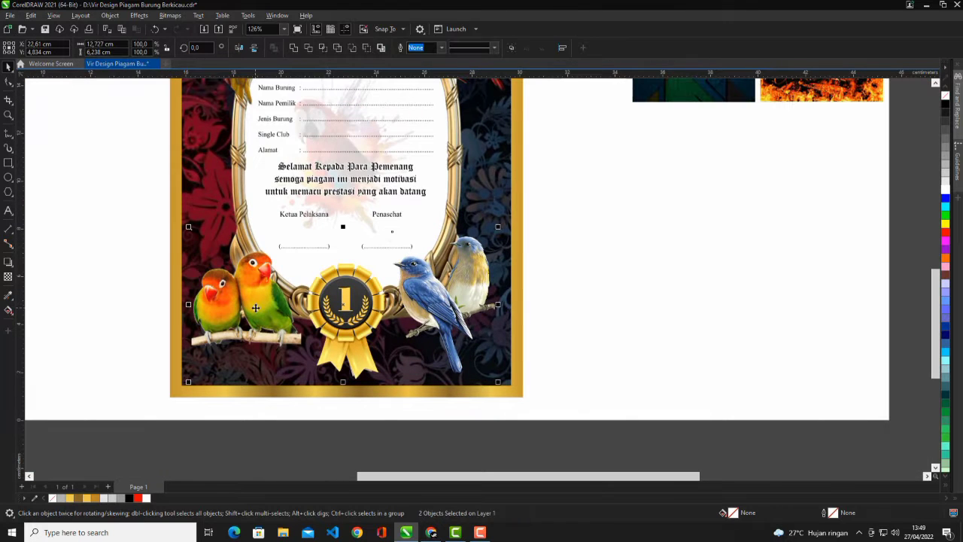
left_click(519, 291)
left_click(287, 265)
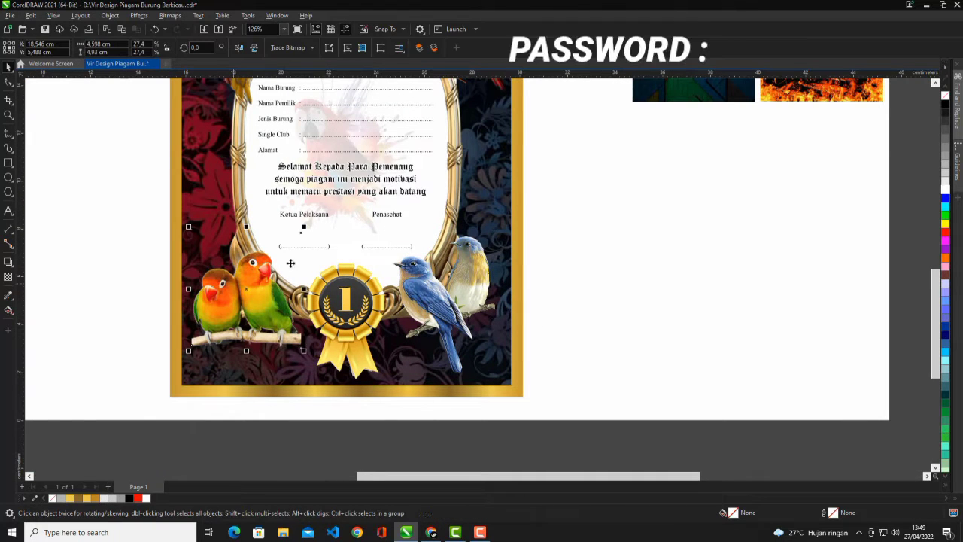
left_click(436, 298, "shift")
key("t")
left_click(559, 292)
Nudge the bluebird pair slightly down and the lovebird pair slightly up on either side of the gold rosette
left_click(452, 284)
scroll(451, 283, "up", 2)
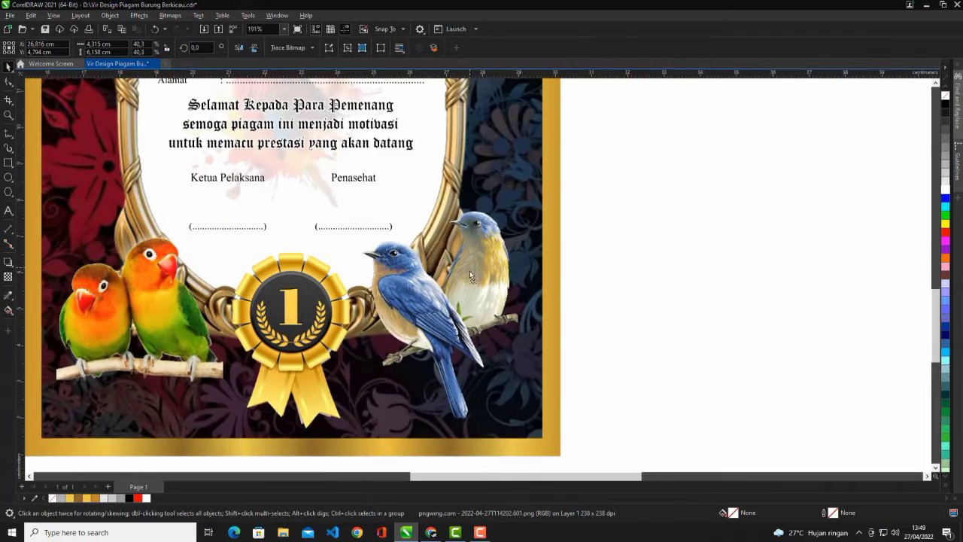
left_click_drag(470, 276, 471, 279)
left_click_drag(104, 290, 103, 285)
scroll(143, 268, "down", 1)
left_click(379, 316, "shift")
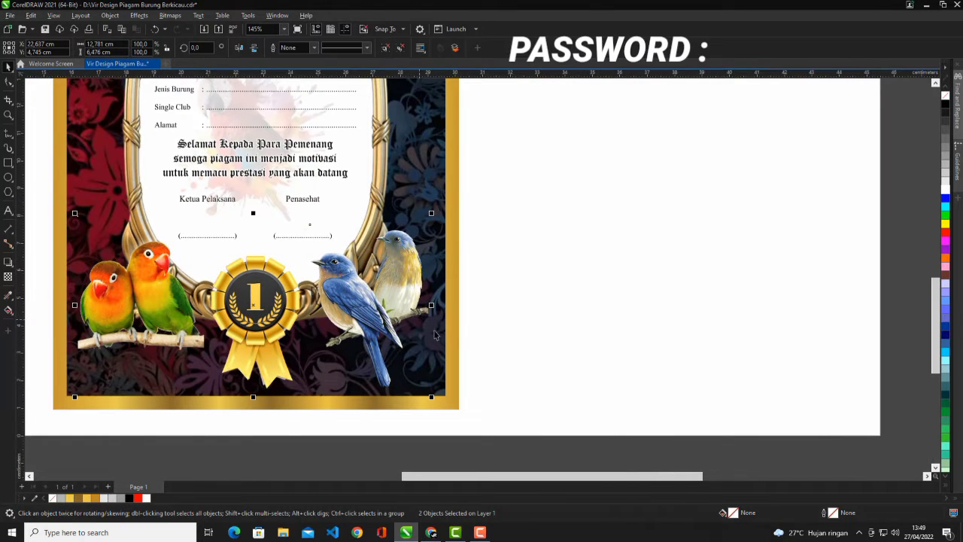
scroll(445, 331, "down", 2)
left_click(522, 307)
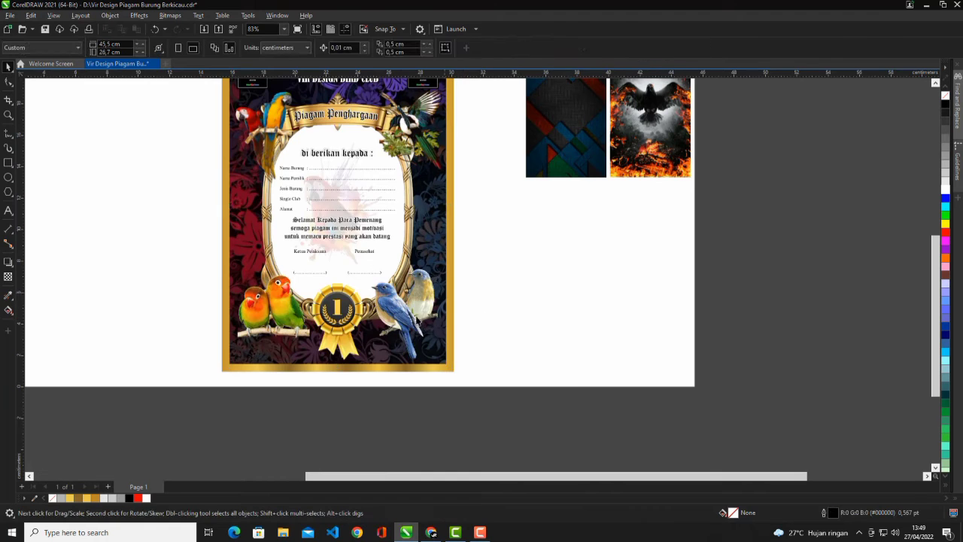
Delete the gold colour swatch and its text label lying above the certificate
scroll(368, 303, "down", 3)
scroll(371, 180, "up", 3)
scroll(372, 187, "down", 3)
scroll(374, 122, "up", 2)
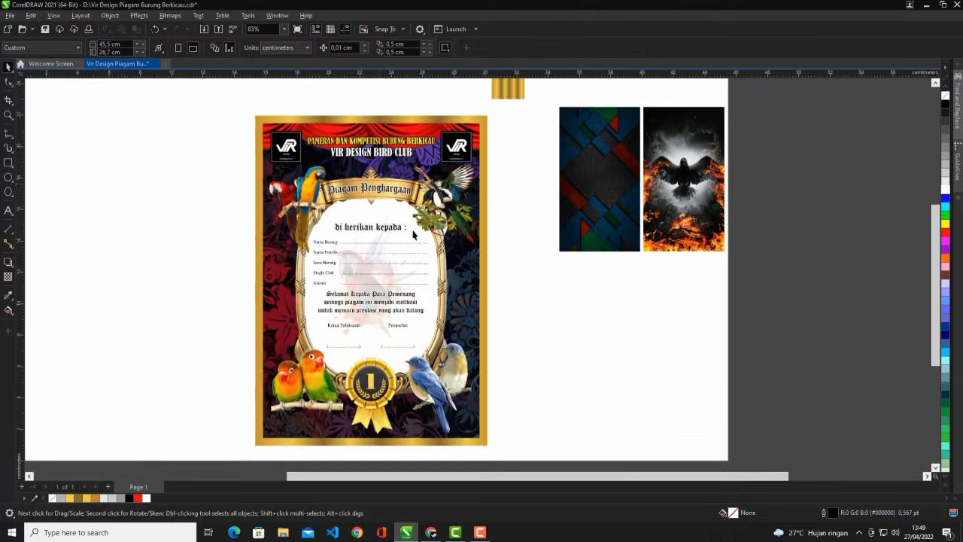
scroll(413, 231, "down", 3)
left_click_drag(432, 95, 525, 143)
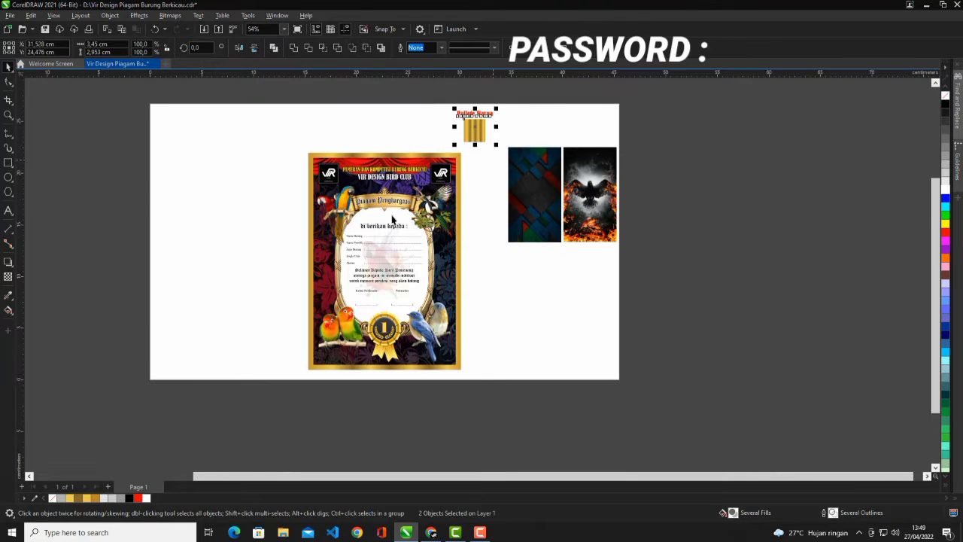
key("Delete")
Select the entire certificate and move it to the left part of the page
scroll(315, 250, "up", 1)
left_click_drag(258, 100, 567, 452)
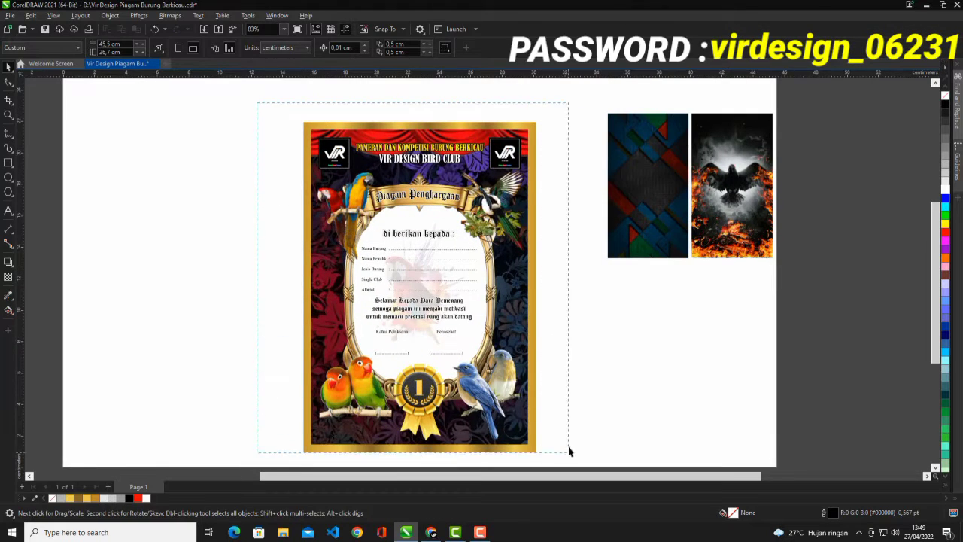
scroll(567, 452, "down", 1)
left_click_drag(487, 322, 341, 303)
scroll(401, 301, "up", 1)
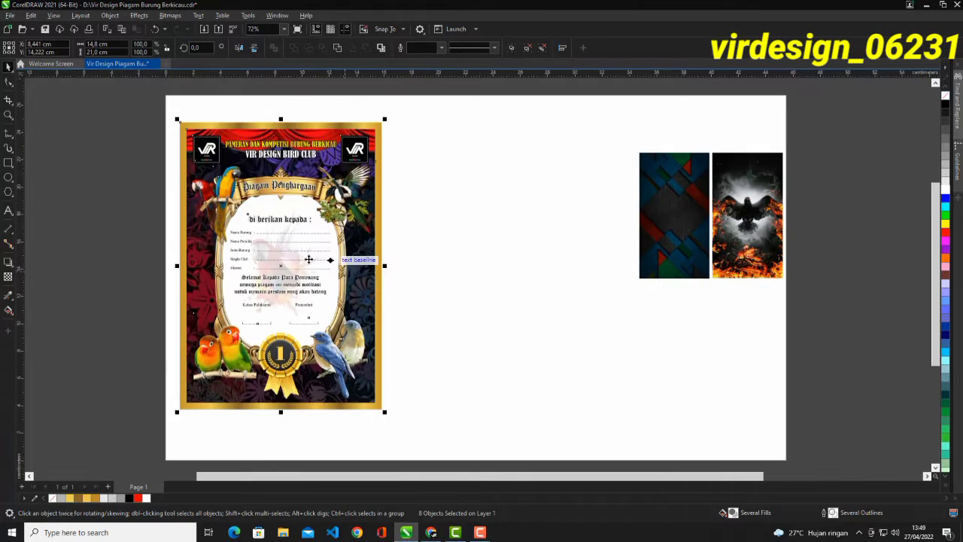
Duplicate the certificate immediately to its right and move the two spare background images off the page
left_click_drag(273, 254, 484, 261)
scroll(636, 288, "down", 2)
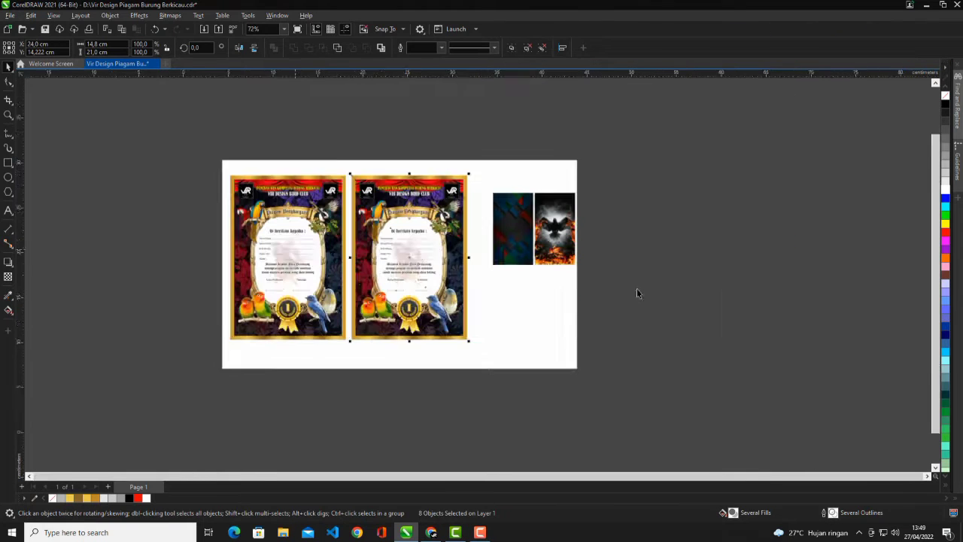
left_click_drag(519, 226, 713, 220)
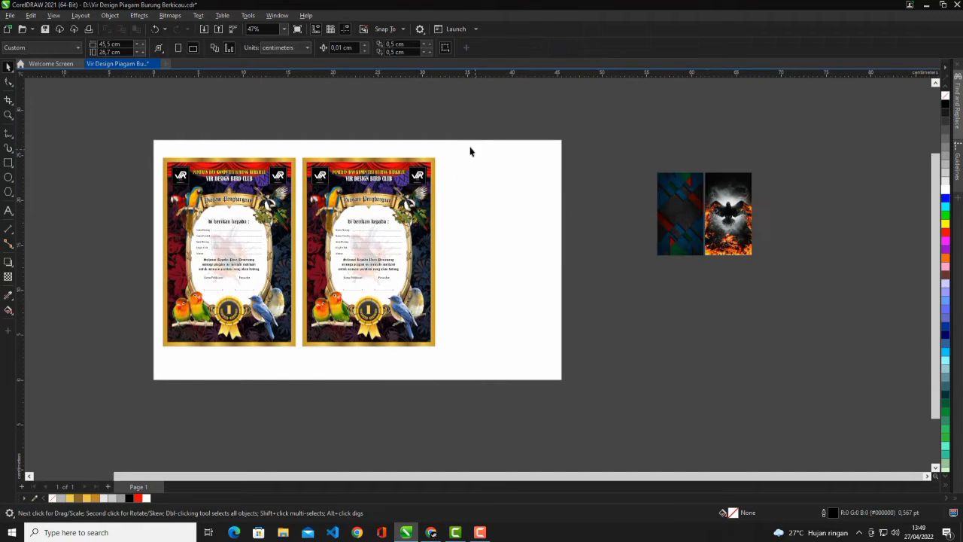
scroll(385, 216, "up", 1)
left_click_drag(369, 243, 532, 260)
left_click_drag(587, 287, 587, 288)
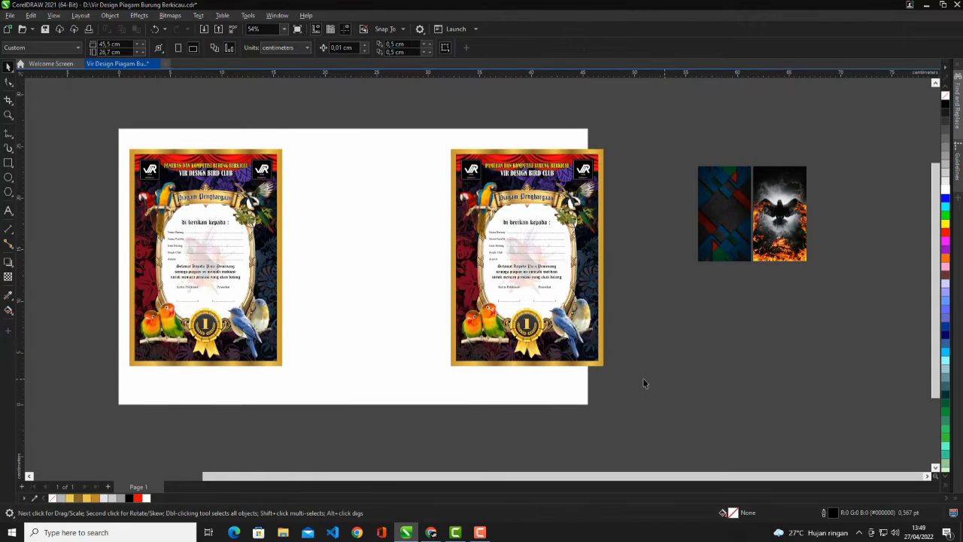
key("ctrl+z")
Duplicate the second certificate to its right as a third copy and shift all three slightly left
left_click_drag(368, 266, 524, 289)
right_click(524, 289)
left_click_drag(666, 391, 92, 110)
scroll(421, 199, "up", 1)
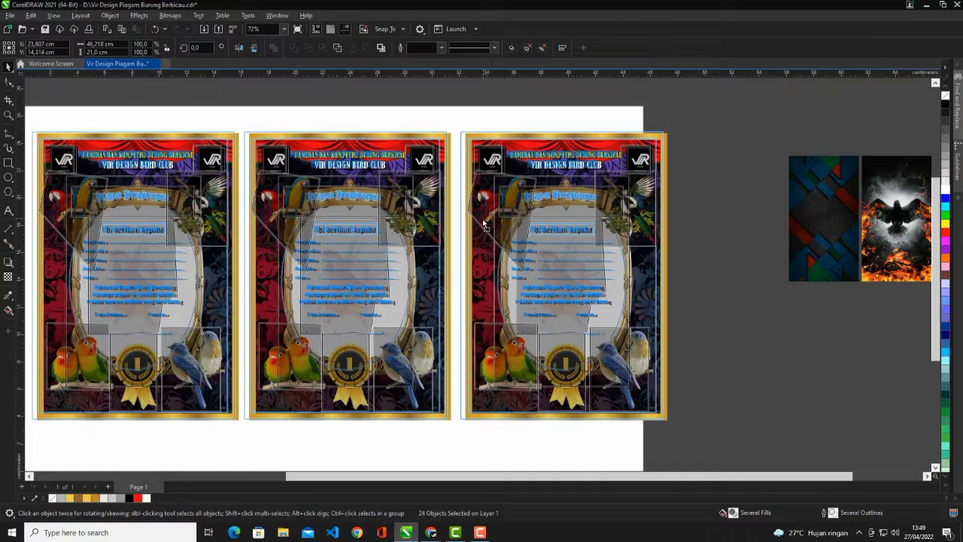
Move the third certificate closer to the middle one, leaving only a narrow gap
scroll(493, 218, "down", 2)
left_click(635, 130)
left_click_drag(635, 126, 462, 316)
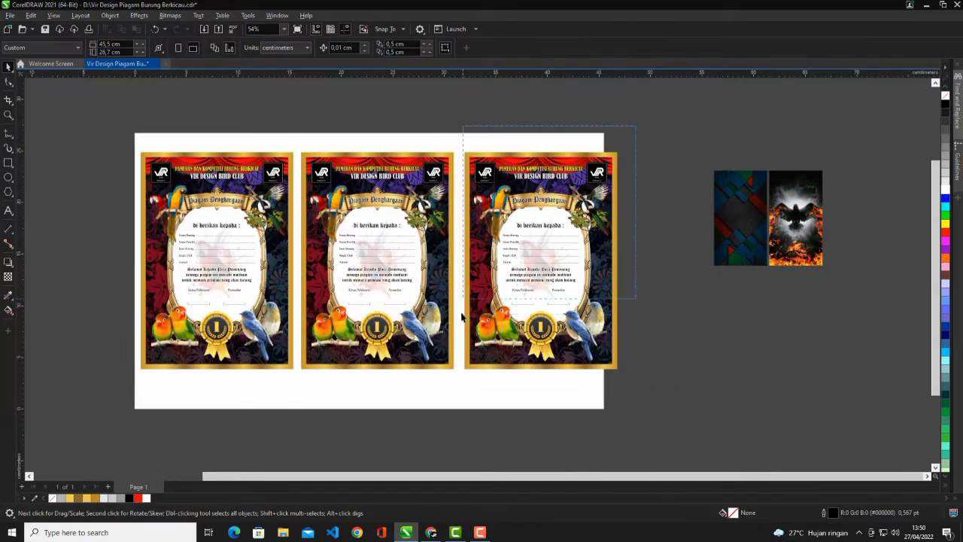
left_click_drag(464, 389, 463, 388)
scroll(557, 325, "up", 2)
left_click_drag(560, 323, 550, 324)
Shift the middle and right certificates together toward the first one to even out the gaps
scroll(720, 409, "down", 2)
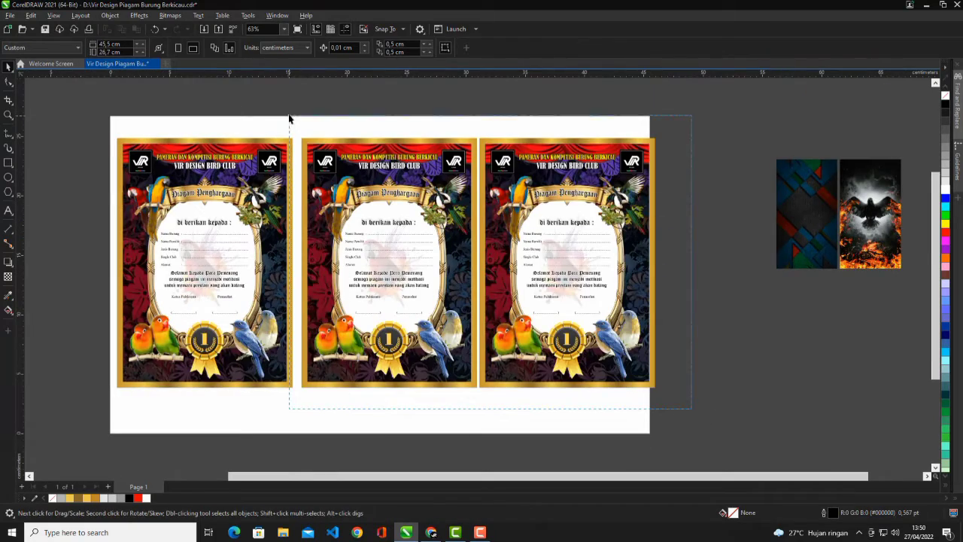
scroll(318, 130, "up", 4)
scroll(285, 134, "down", 2)
left_click(281, 120)
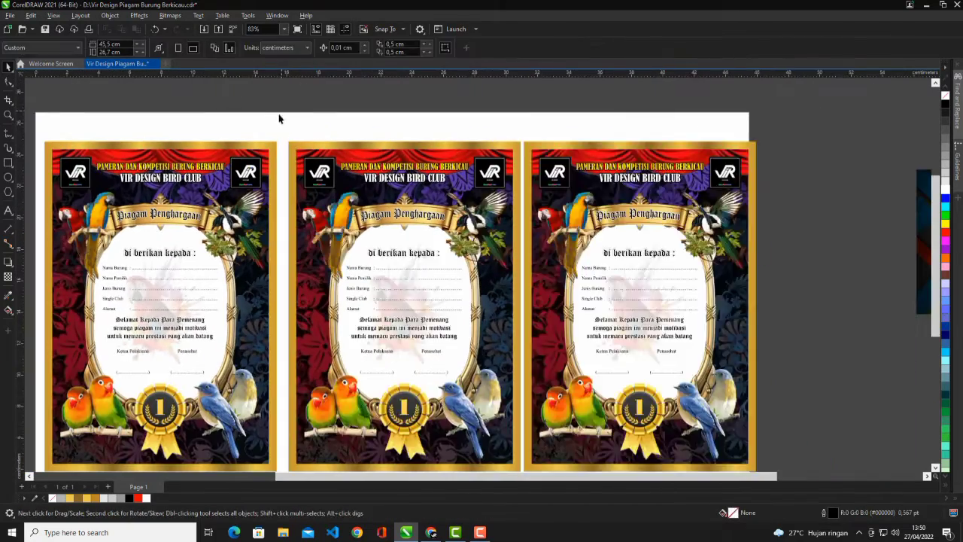
scroll(279, 120, "down", 2)
scroll(375, 300, "up", 2)
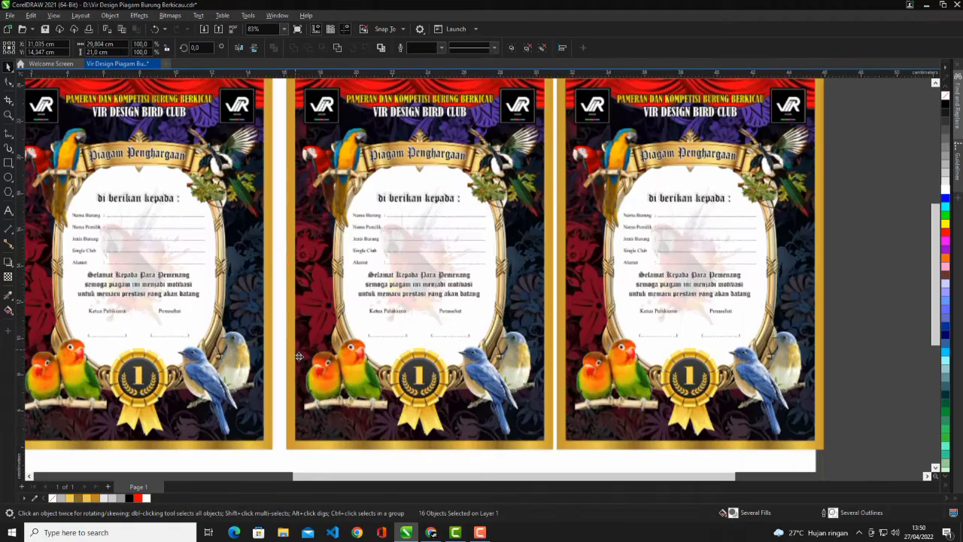
left_click_drag(296, 356, 286, 354)
Move the blue-red geometric image and the fiery eagle image closer to the certificates, separated from each other
scroll(388, 255, "down", 2)
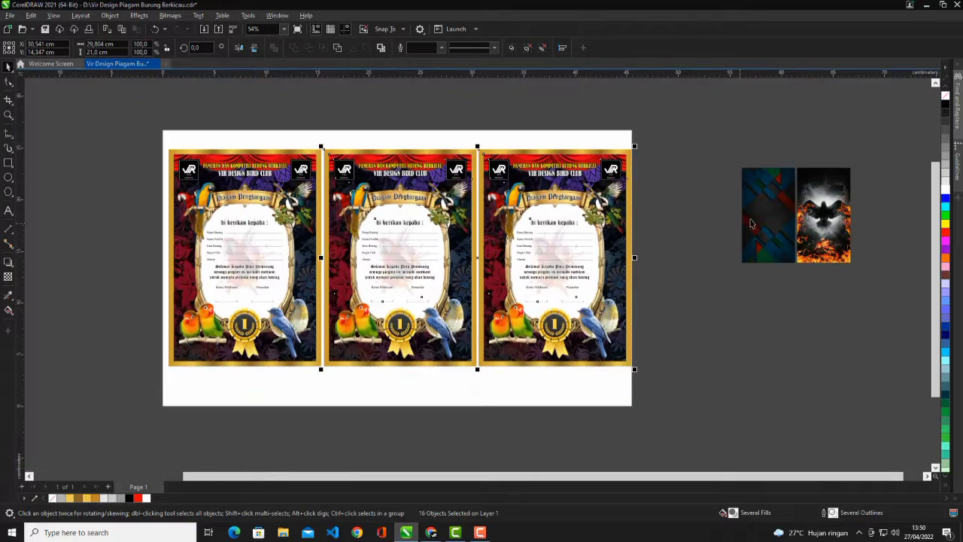
left_click(760, 229)
scroll(674, 252, "up", 1)
left_click_drag(783, 240, 657, 264)
left_click_drag(878, 218, 786, 267)
scroll(440, 220, "up", 1)
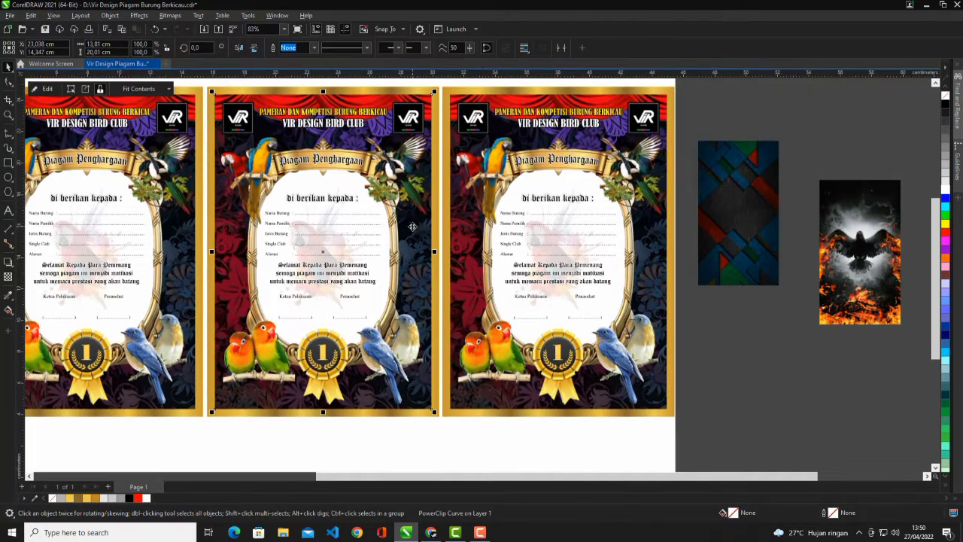
right_click(416, 194)
key("Escape")
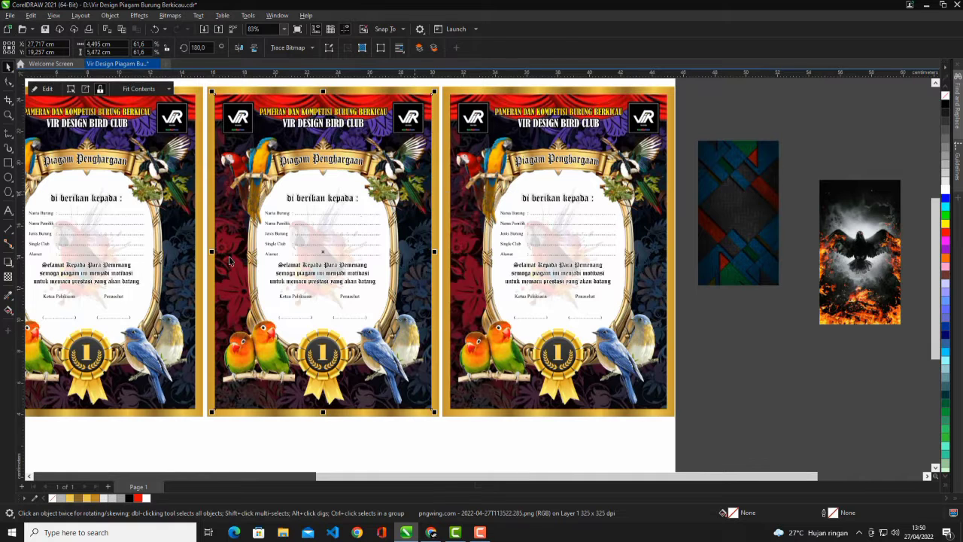
PowerClip the blue-red geometric image inside the middle certificate's background frame
scroll(347, 197, "down", 1)
left_click(720, 207)
left_click(720, 207)
right_click(715, 210)
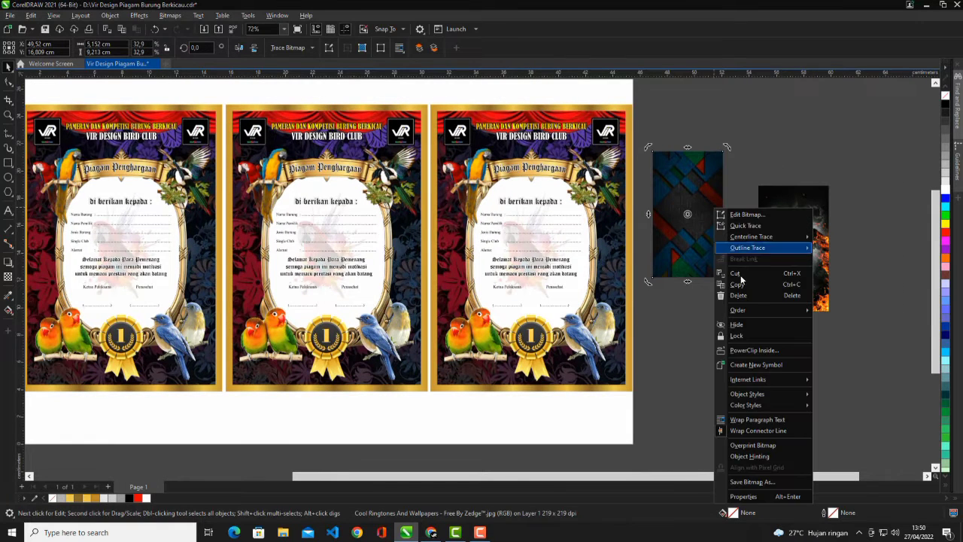
left_click(755, 349)
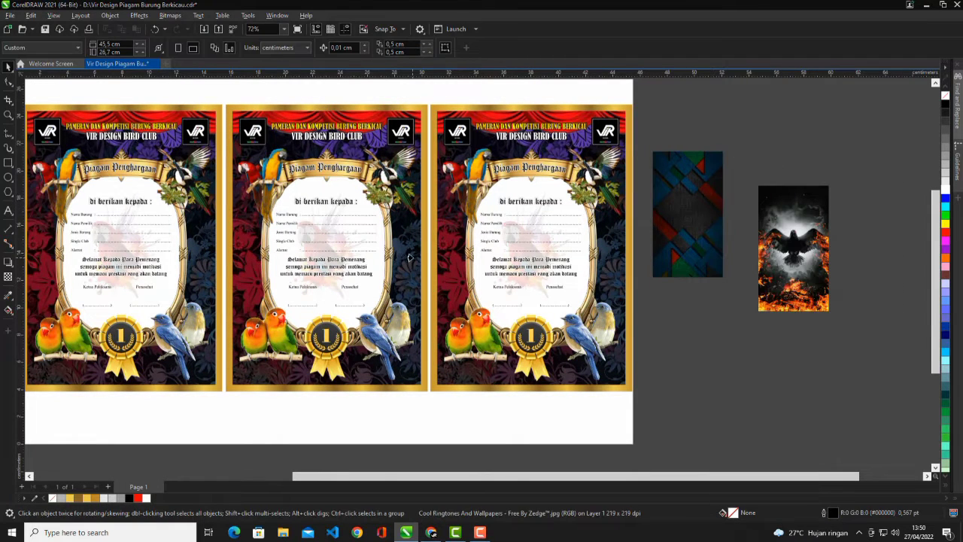
left_click(409, 257)
Open the middle certificate's PowerClip contents for editing and delete the floral background
right_click(415, 255)
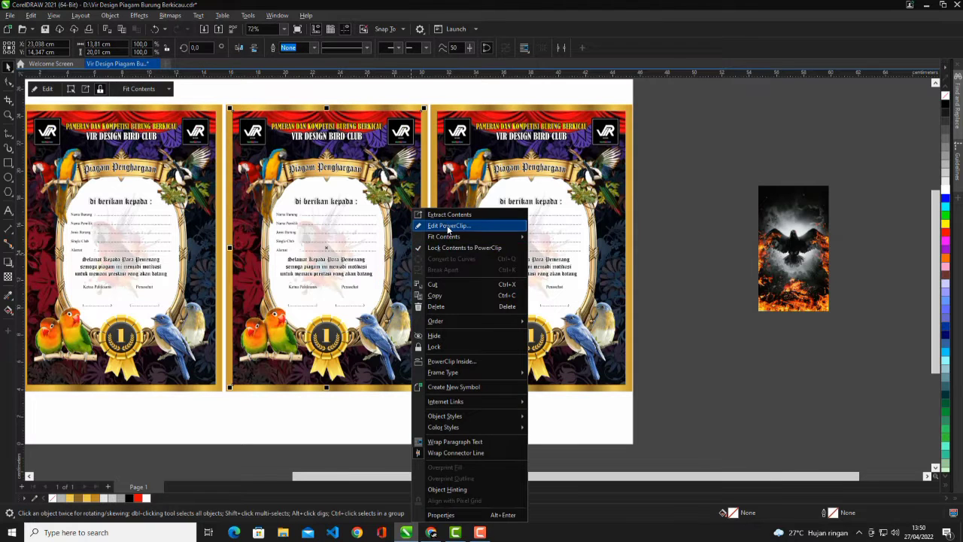
left_click(449, 226)
scroll(411, 249, "down", 1)
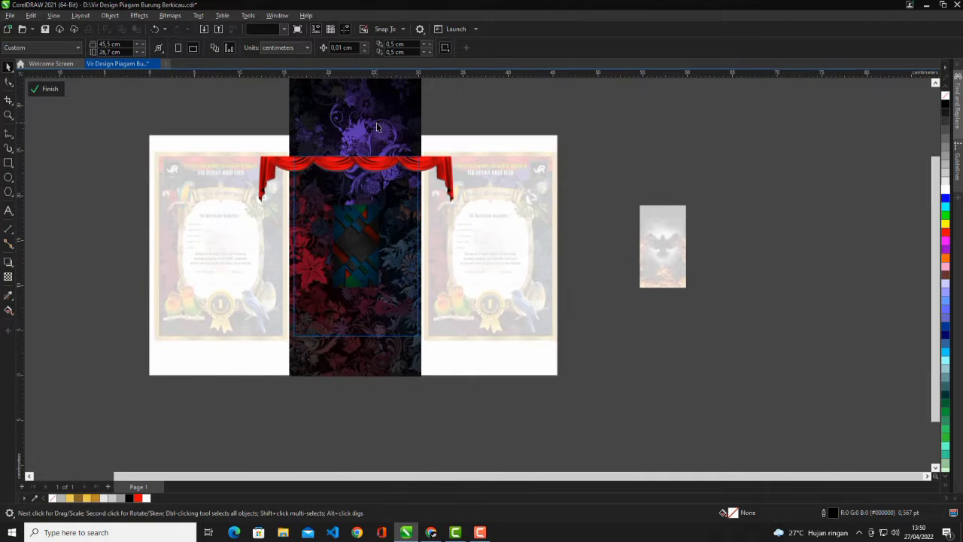
left_click(406, 247)
key("Delete")
Enlarge the geometric image to fill the middle frame, put the red curtain in front, and finish editing the PowerClip
left_click(362, 254)
scroll(376, 210, "up", 1)
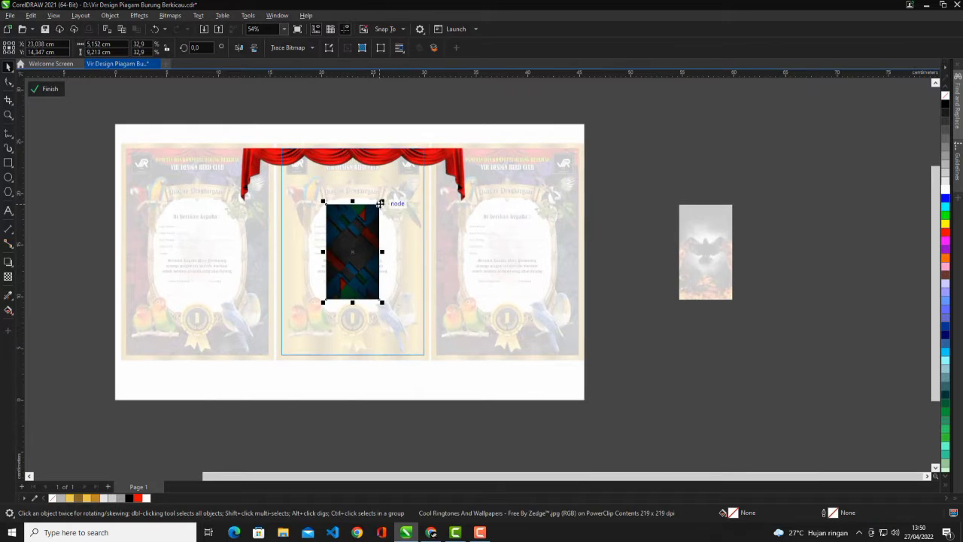
left_click_drag(381, 203, 447, 130)
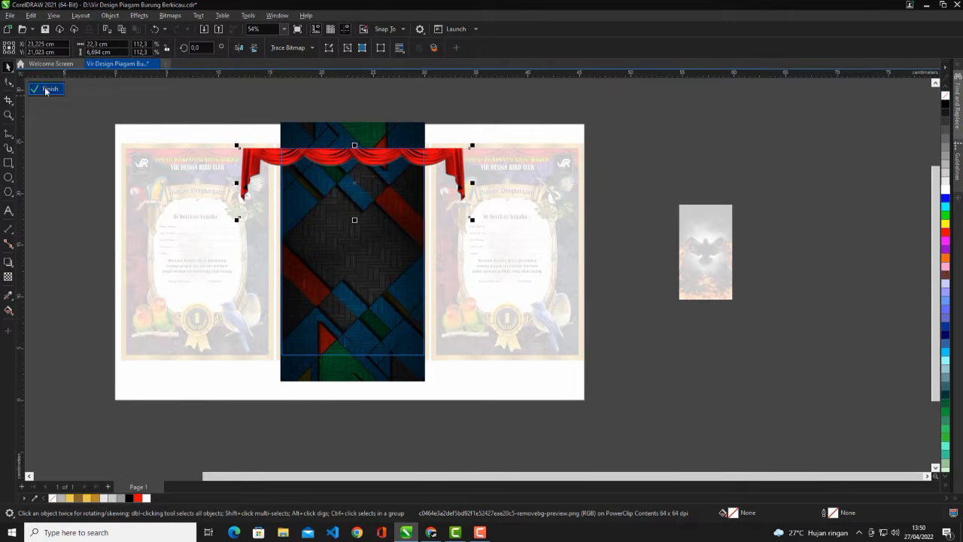
left_click(422, 269, "ctrl")
scroll(387, 272, "up", 2)
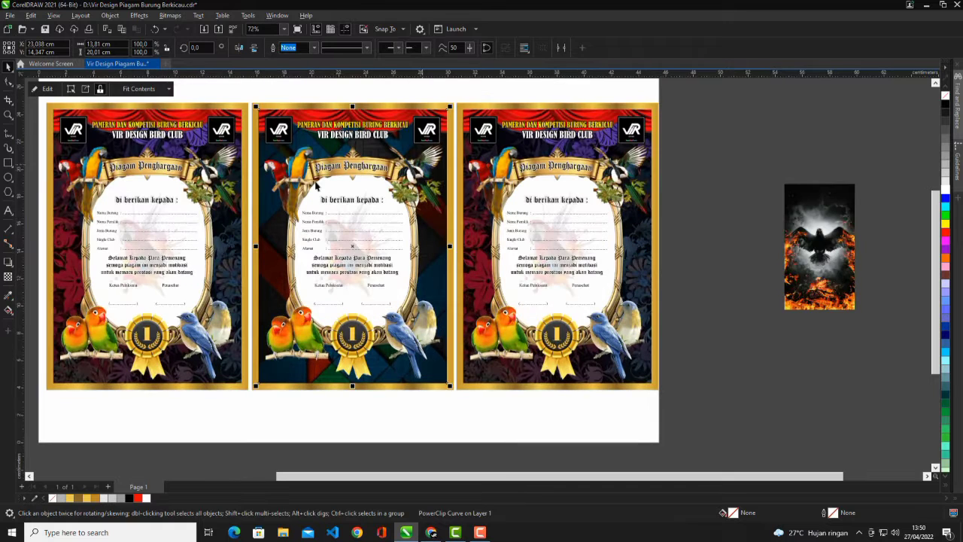
PowerClip the fiery eagle image inside the right certificate's background frame
left_click(818, 260)
right_click(822, 263)
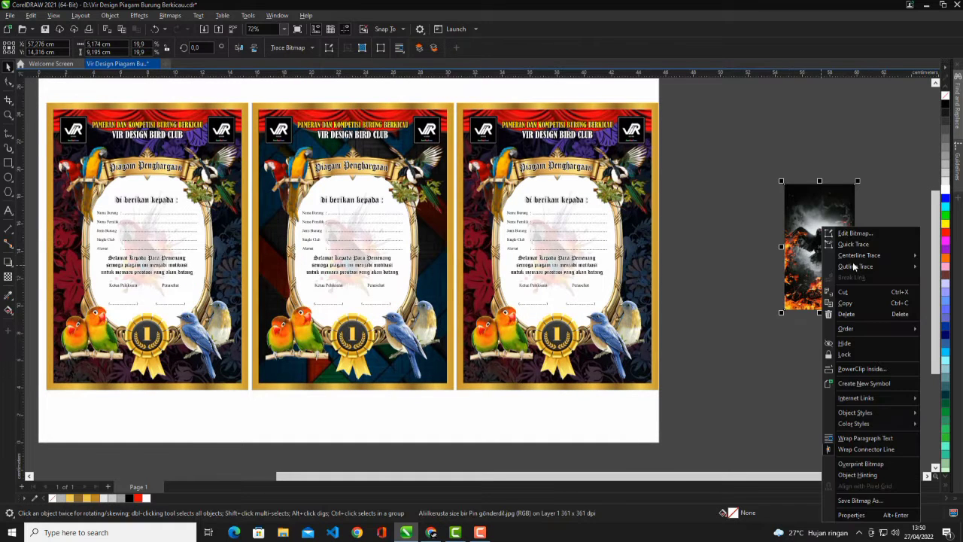
left_click(877, 370)
left_click(641, 269)
Open the right certificate's PowerClip contents for editing and delete the floral background
right_click(641, 264)
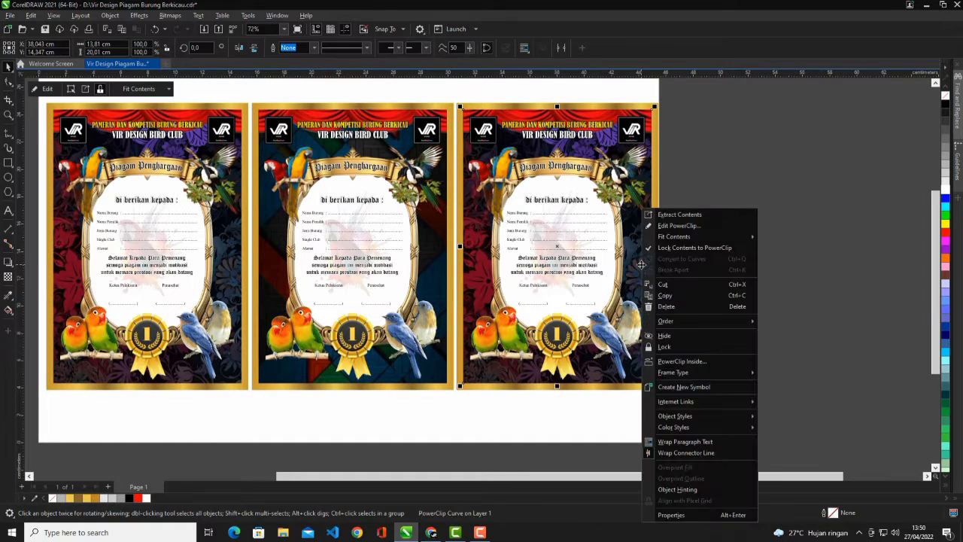
left_click(677, 226)
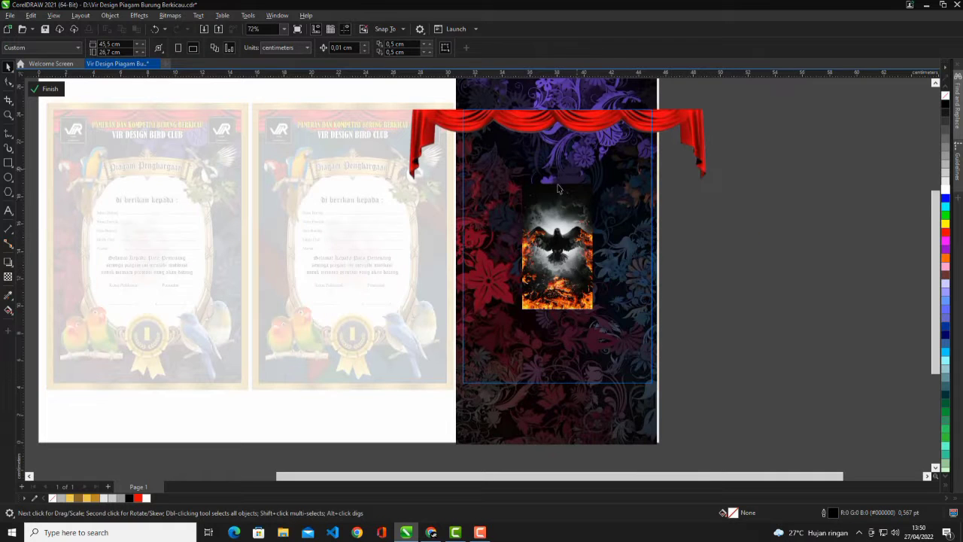
scroll(560, 190, "down", 2)
left_click(563, 107)
key("Delete")
Enlarge the fiery eagle image to about 13.8 cm wide so it covers the right certificate's frame
left_click(575, 191)
scroll(576, 190, "up", 1)
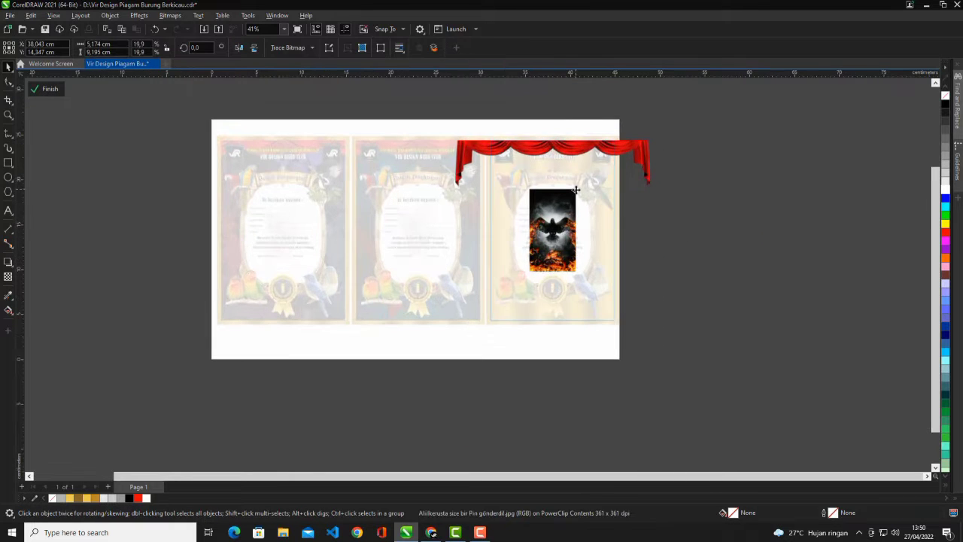
left_click_drag(579, 188, 641, 122)
scroll(608, 216, "up", 3)
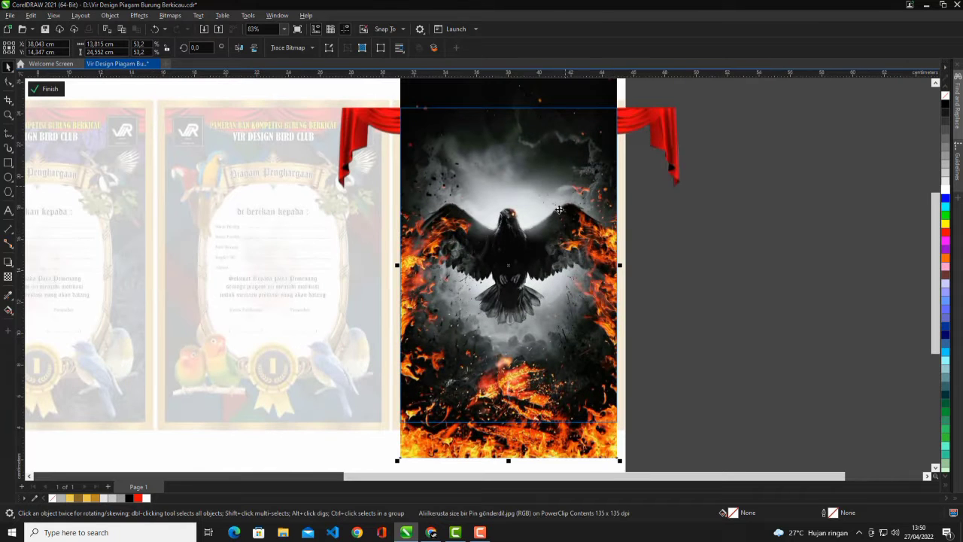
Move the eagle image slightly up, put the red curtain in front of it, and finish editing the PowerClip
scroll(559, 209, "down", 1)
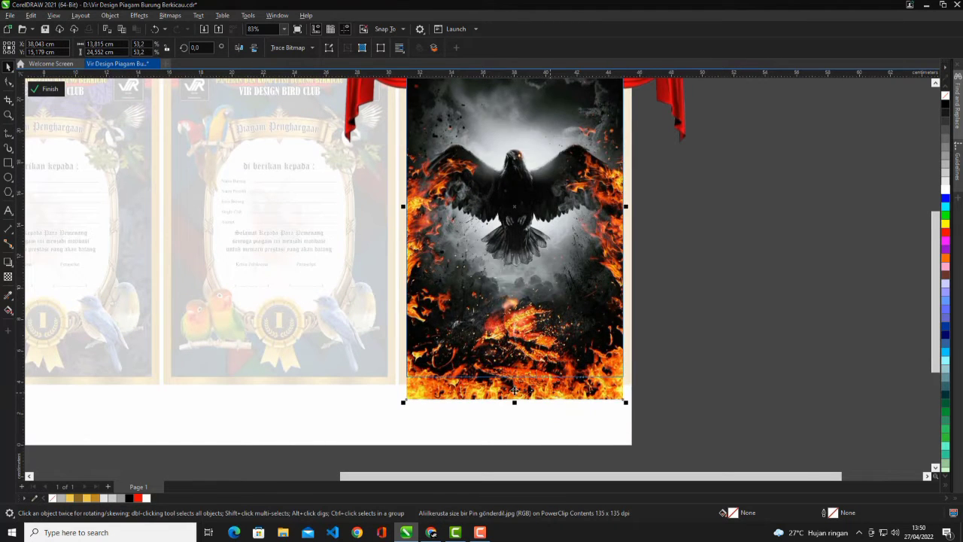
scroll(561, 264, "up", 1)
scroll(558, 260, "down", 2)
scroll(587, 110, "up", 1)
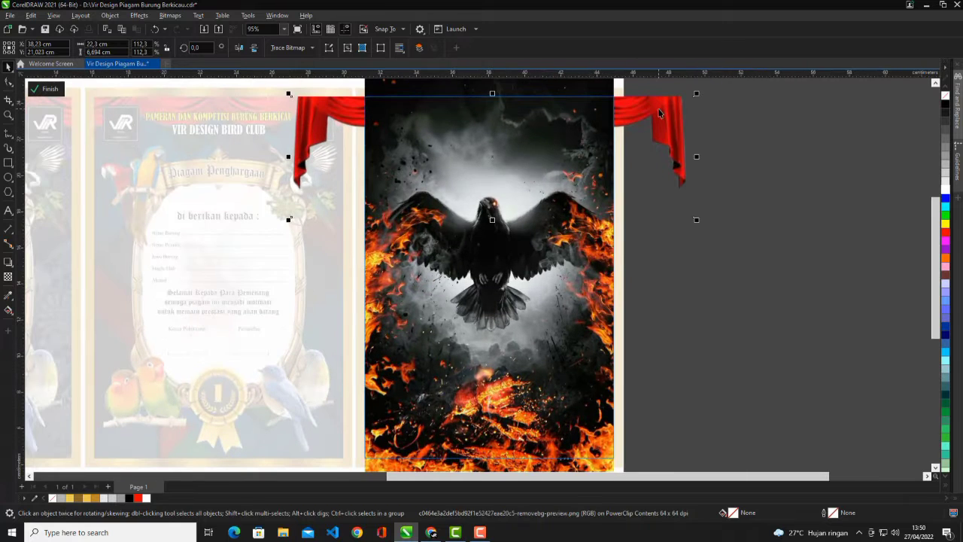
left_click(46, 88)
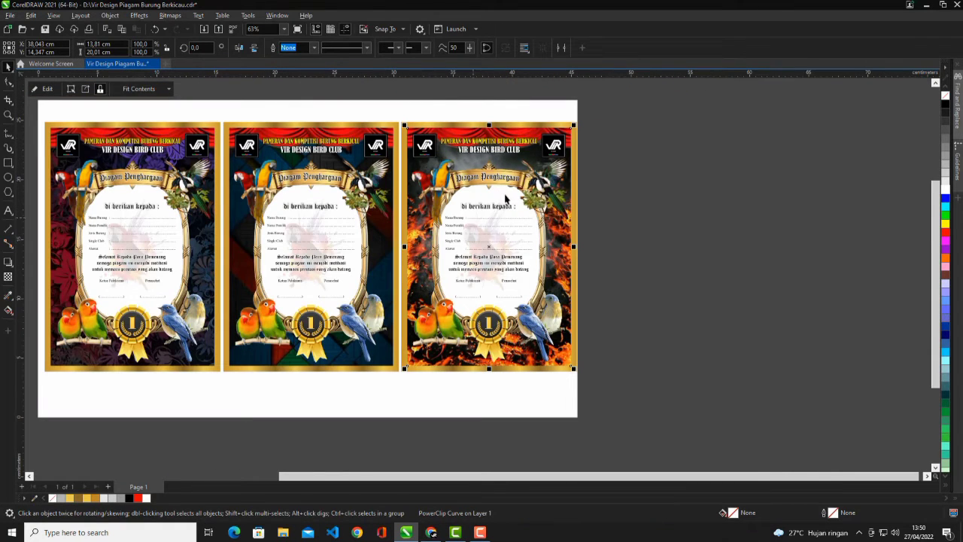
scroll(434, 182, "up", 3)
scroll(529, 158, "down", 3)
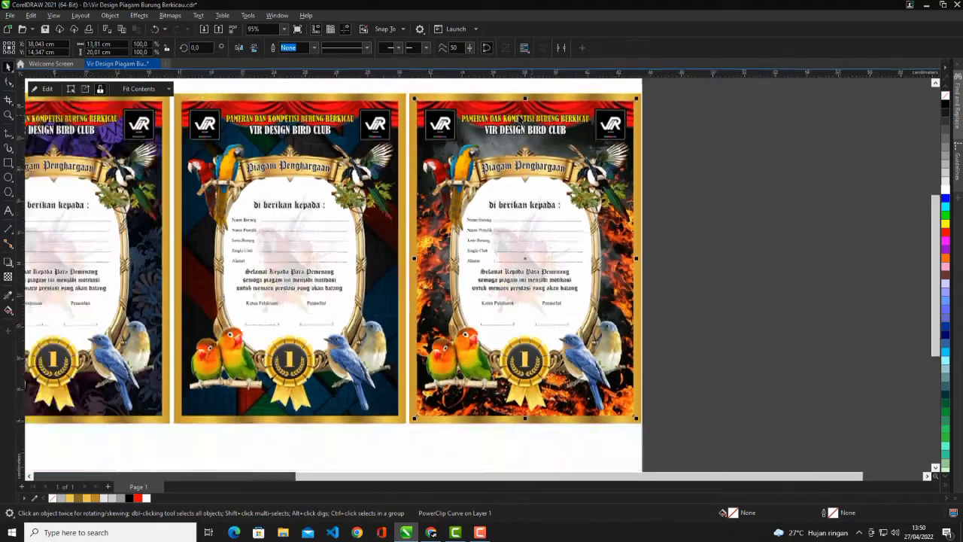